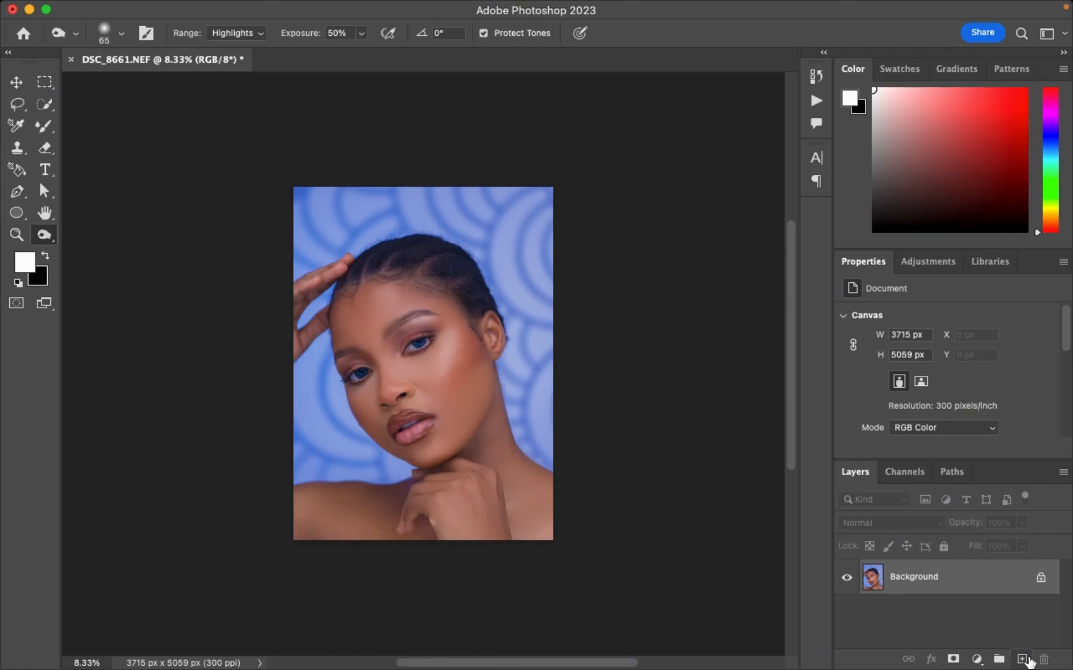
- Add a new layer above the Background and fill it with 50% Gray in Normal mode at 100% opacity
left_click(1023, 660)
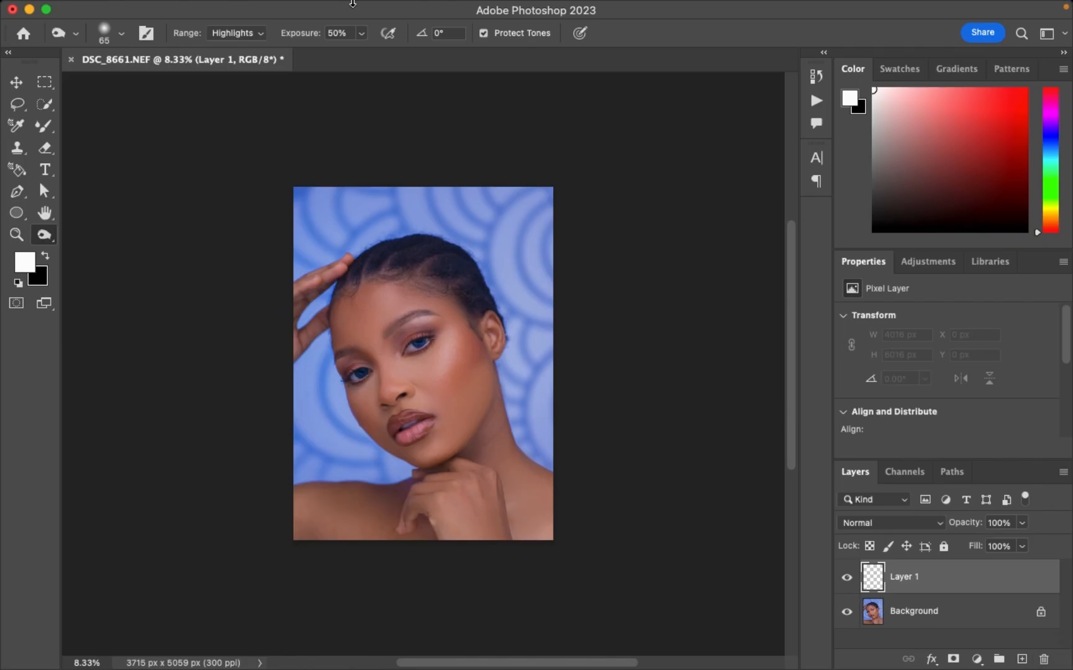
left_click(159, 9)
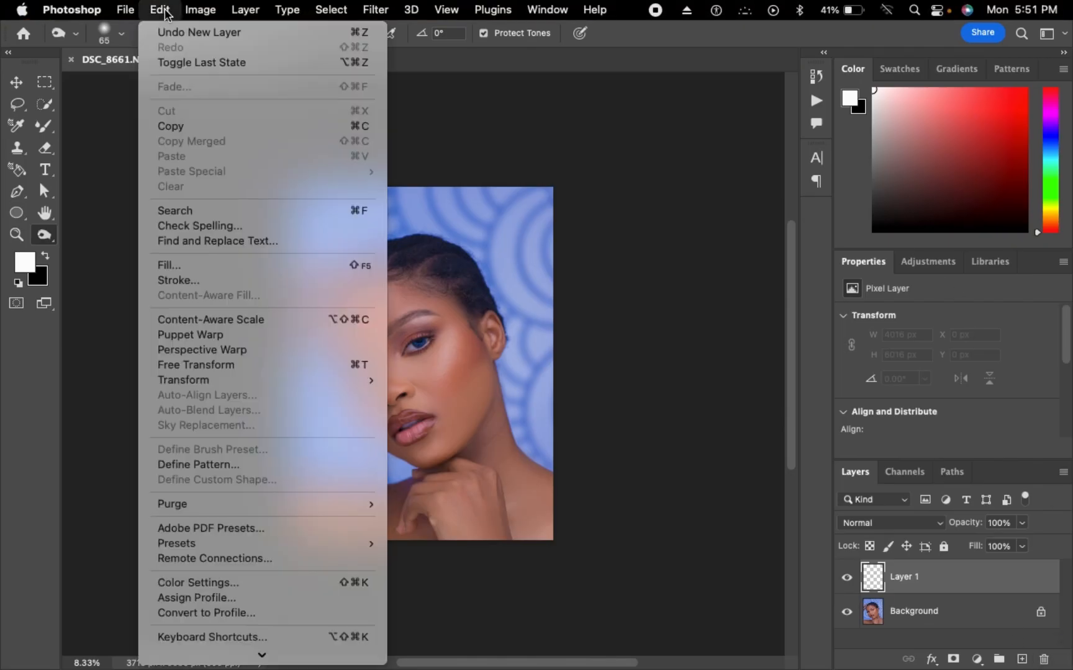
left_click(186, 266)
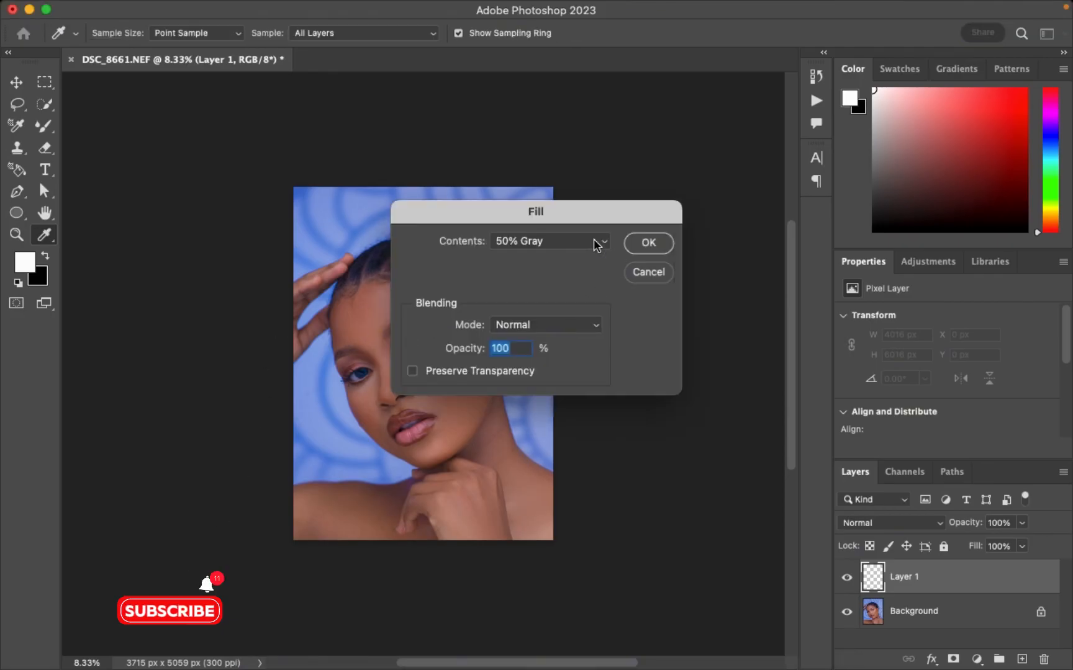
left_click(525, 241)
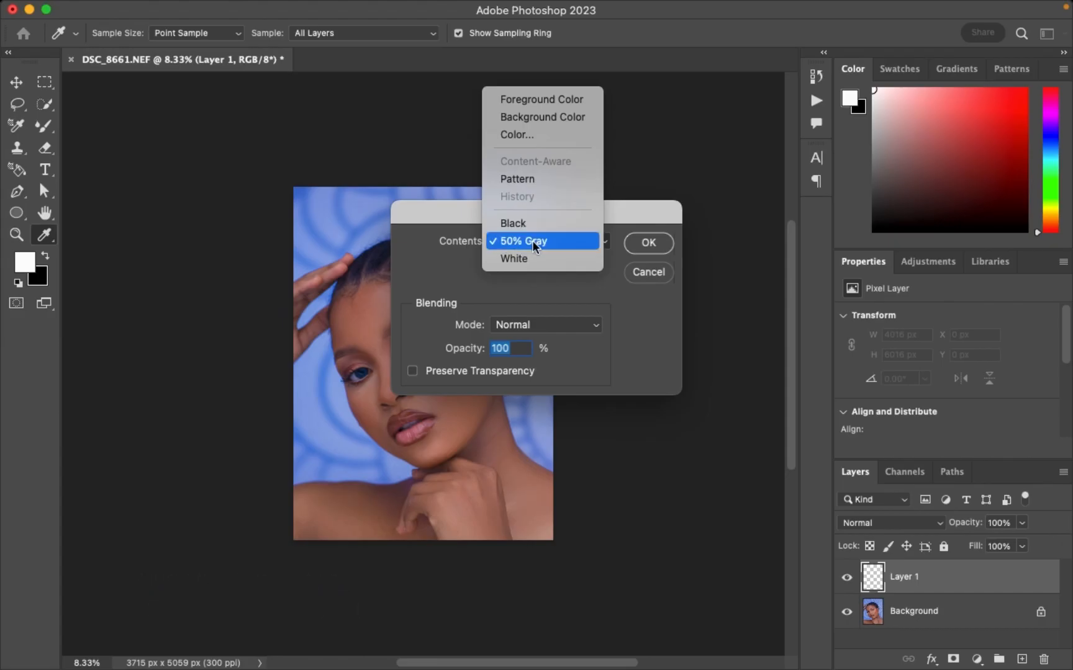
left_click(532, 241)
left_click(642, 247)
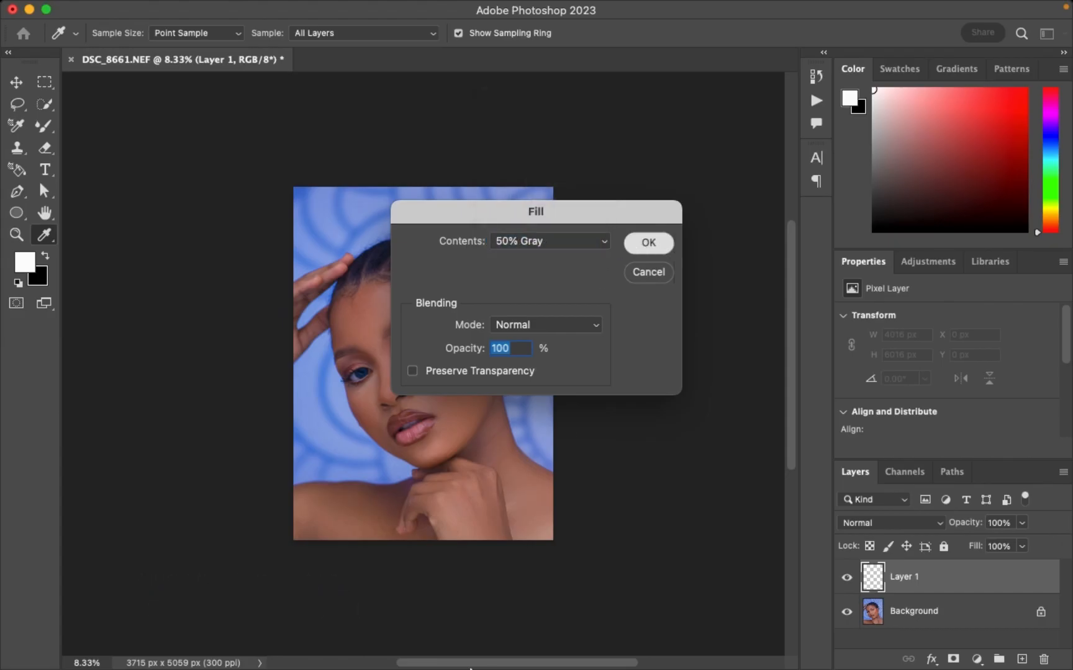
key("o")
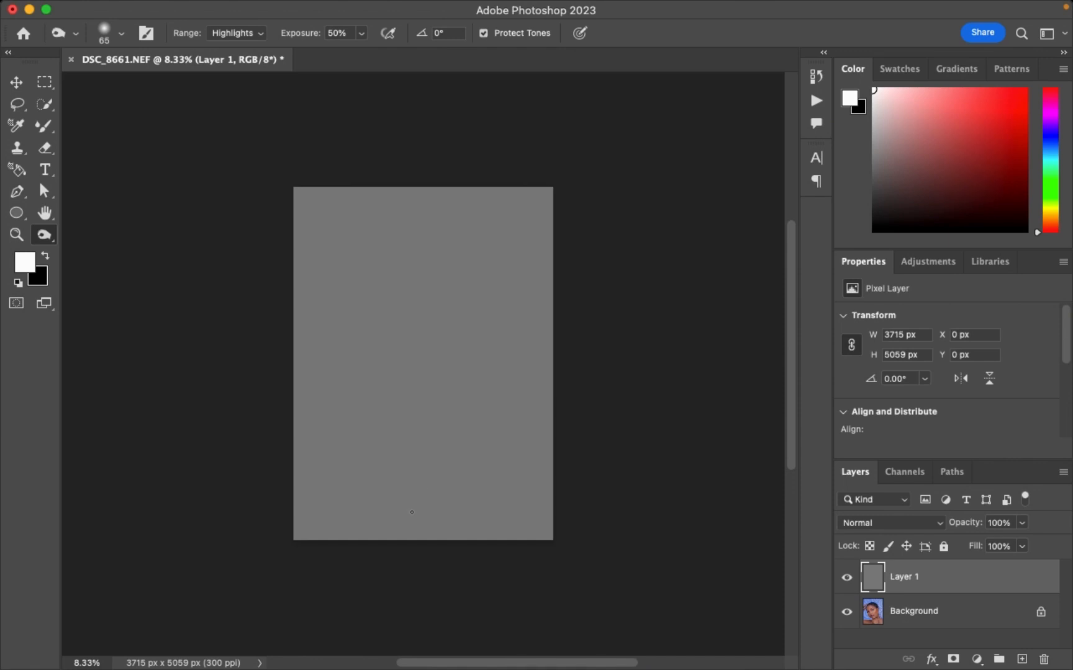
- Set the gray layer's blend mode to Overlay and convert the layer to a Smart Object
left_click(919, 523)
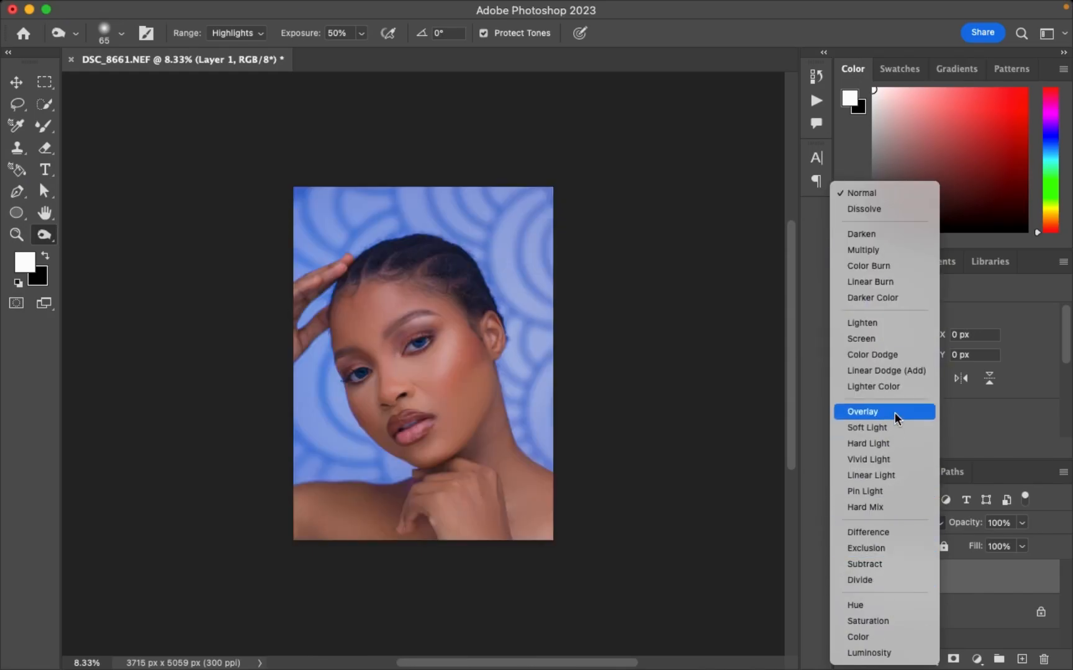
left_click(894, 411)
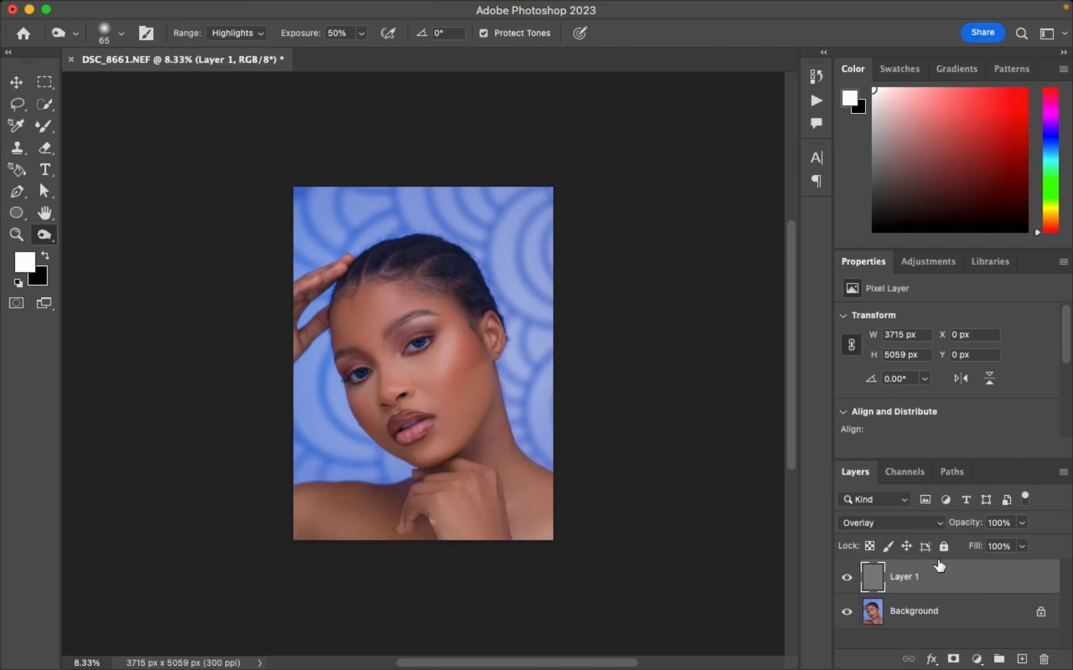
right_click(932, 577)
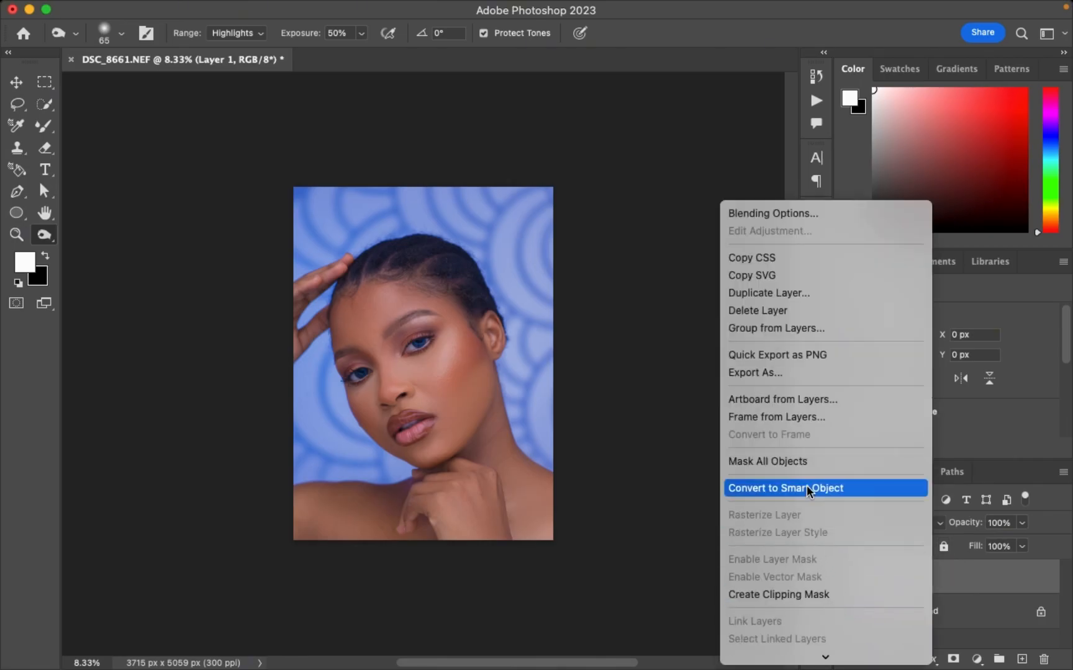
left_click(807, 488)
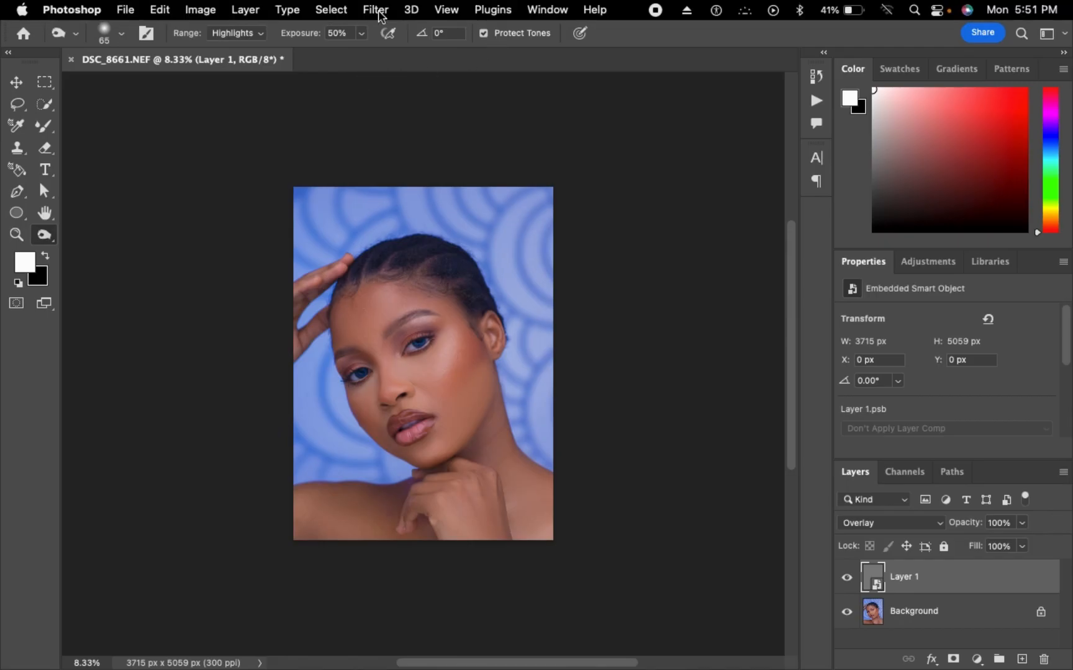
- Apply a Camera Raw Filter to the gray layer with grain amount 100, size 93 and roughness 83
left_click(377, 10)
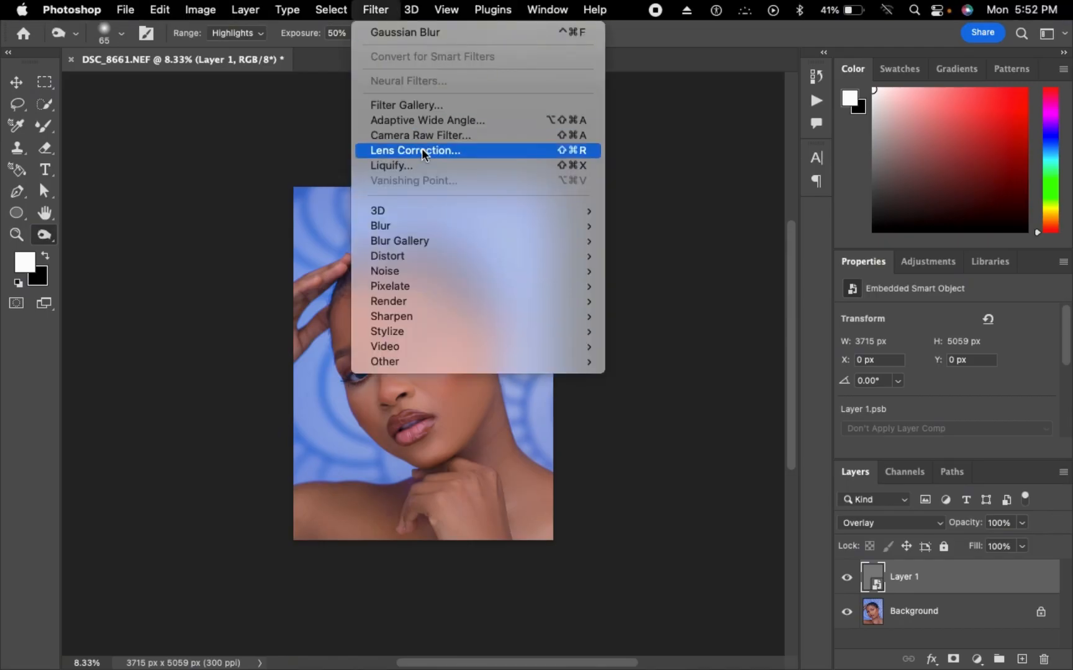
left_click(420, 135)
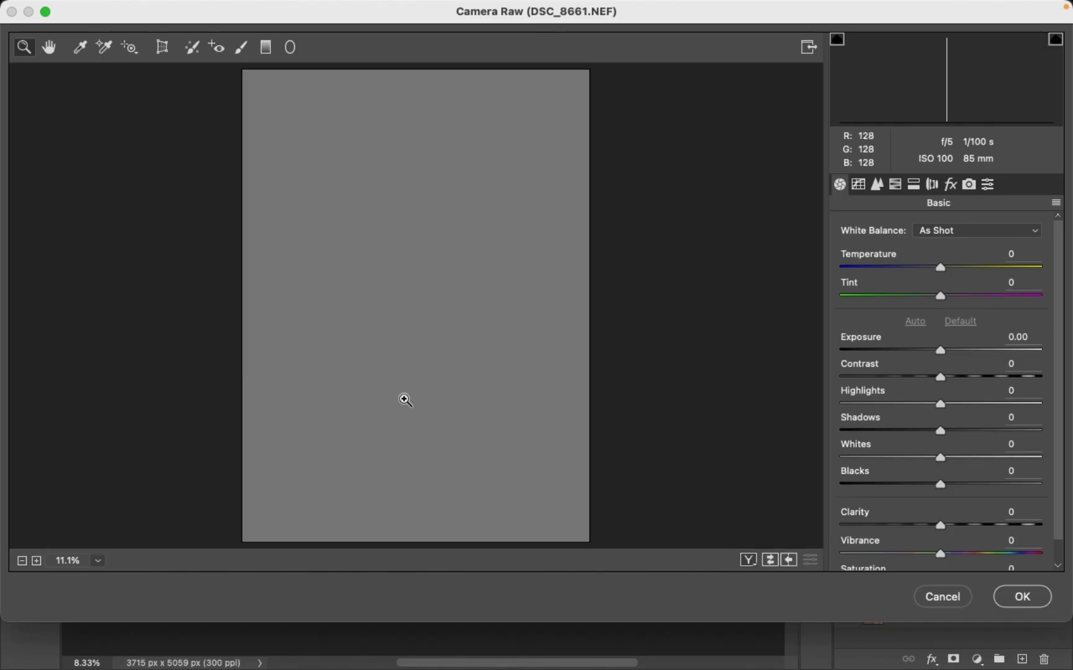
left_click(951, 185)
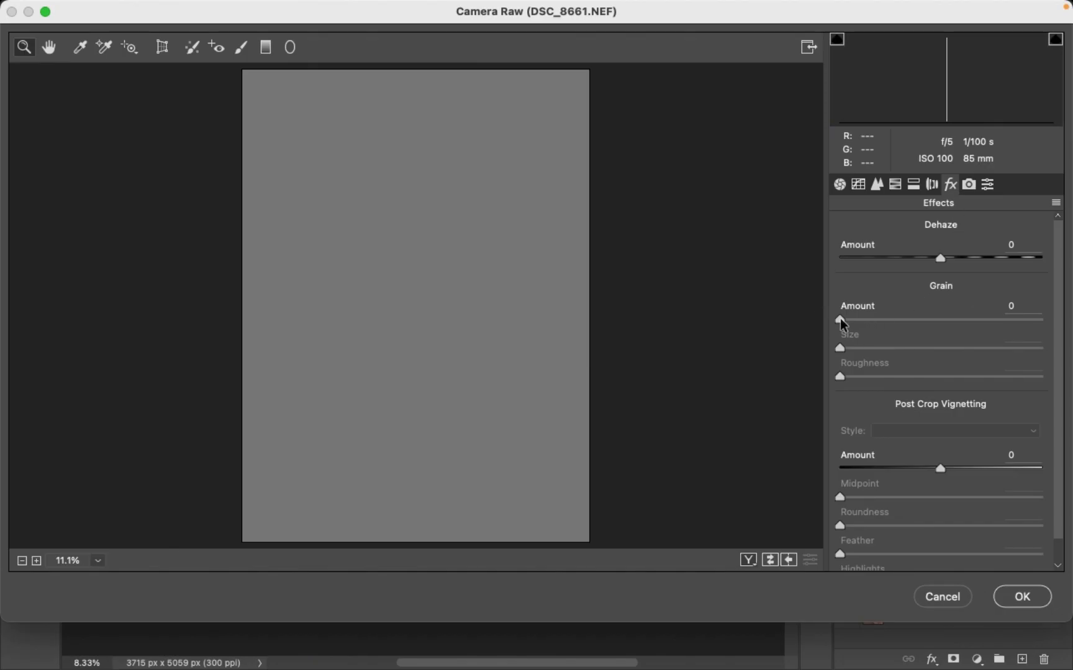
left_click_drag(839, 319, 1048, 324)
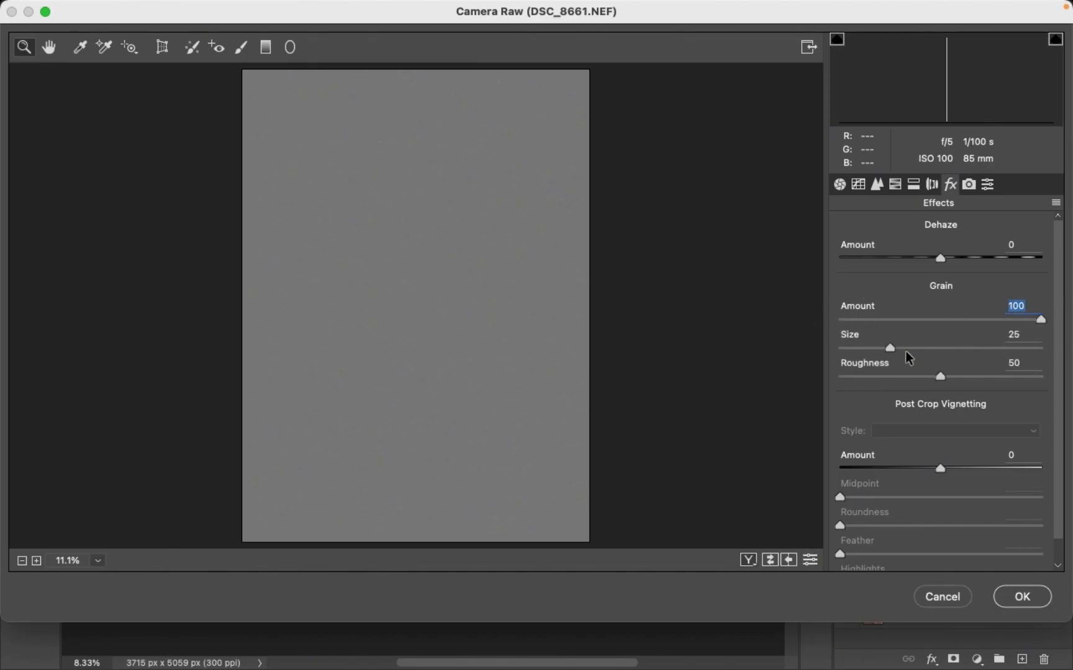
left_click_drag(891, 346, 1028, 347)
left_click_drag(942, 379, 1009, 374)
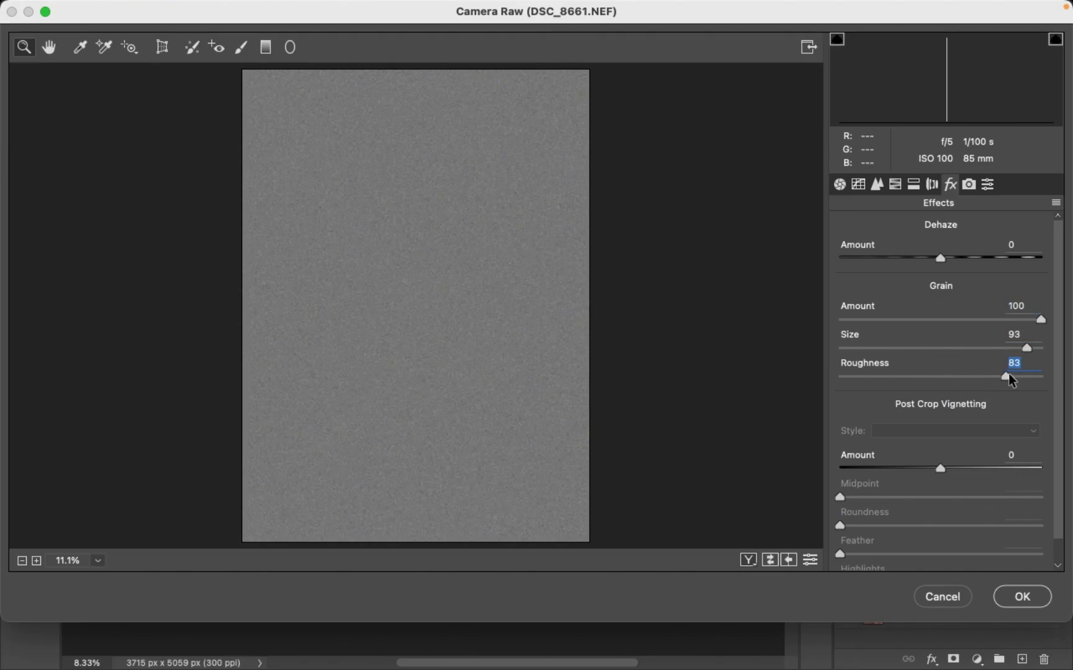
left_click(1023, 595)
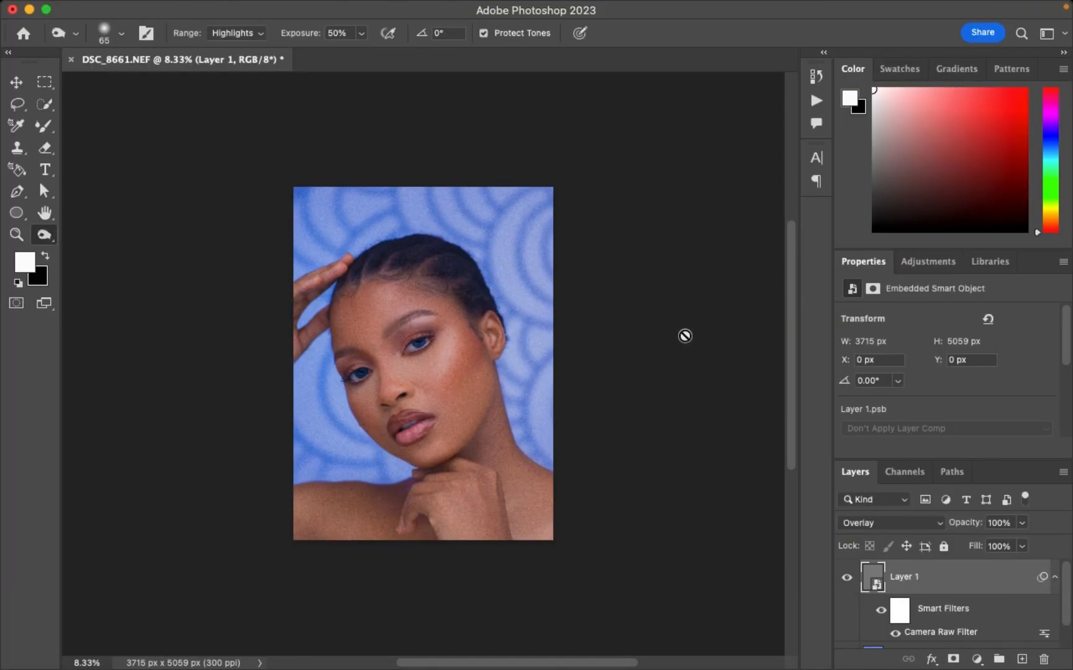
- Add an Emboss filter to the grain layer and set its angle to 25°
scroll(933, 615, "down", 2)
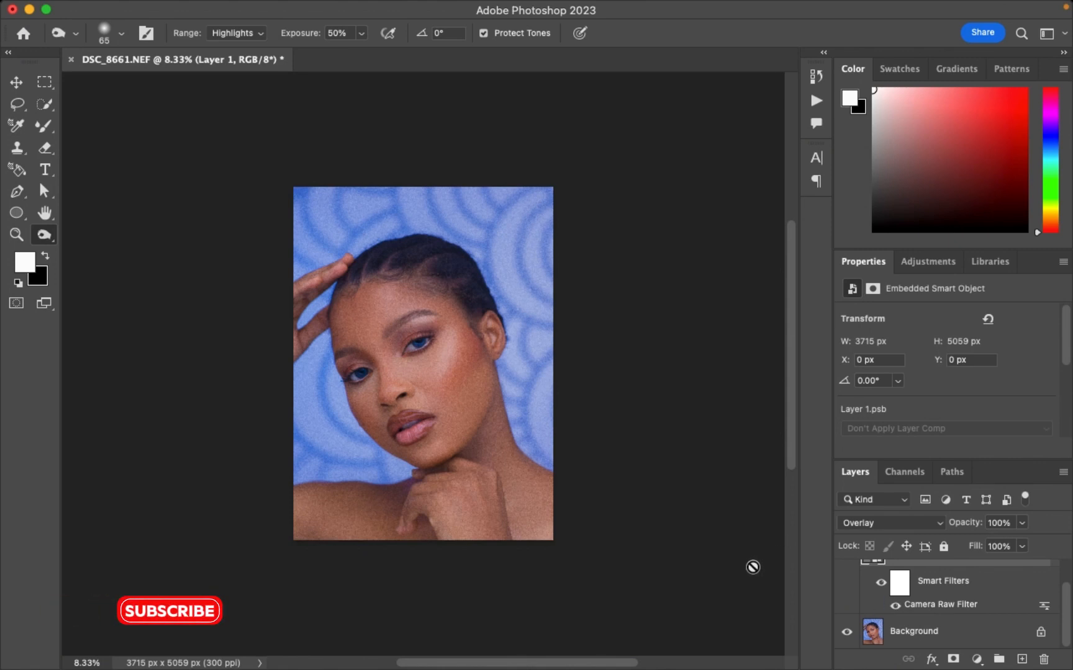
scroll(956, 581, "up", 2)
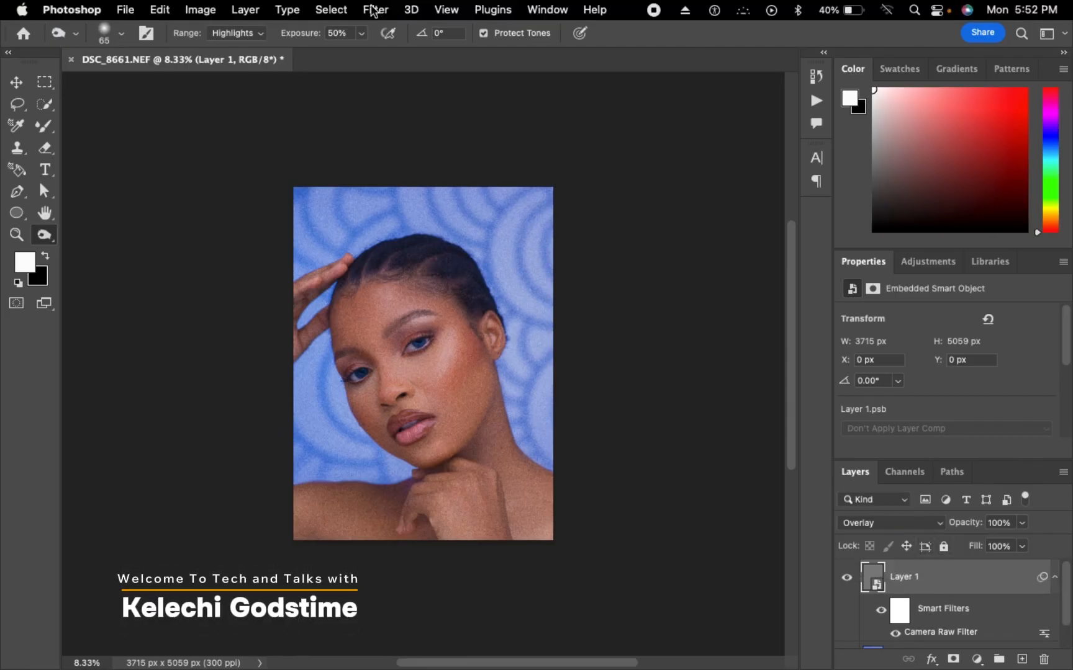
left_click(374, 9)
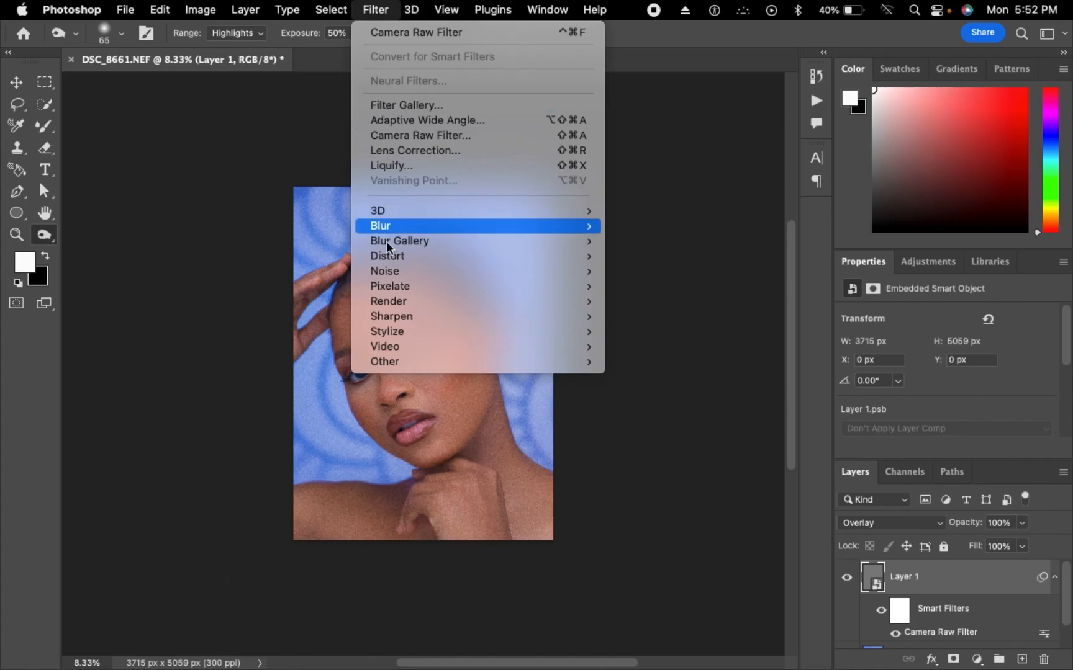
mouse_move(400, 333)
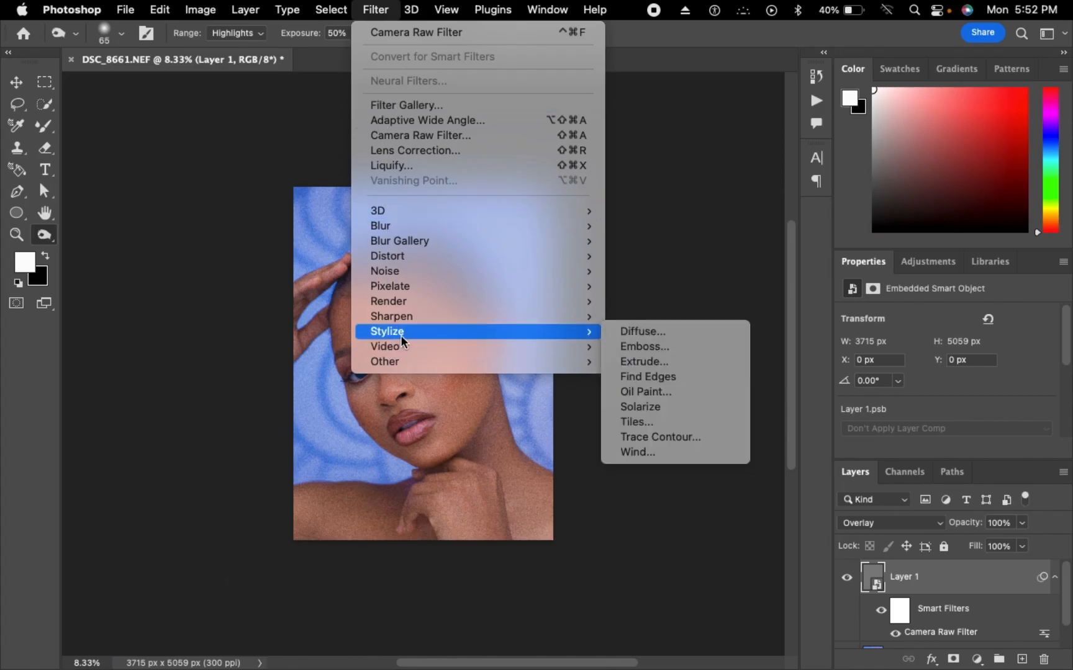
left_click(654, 346)
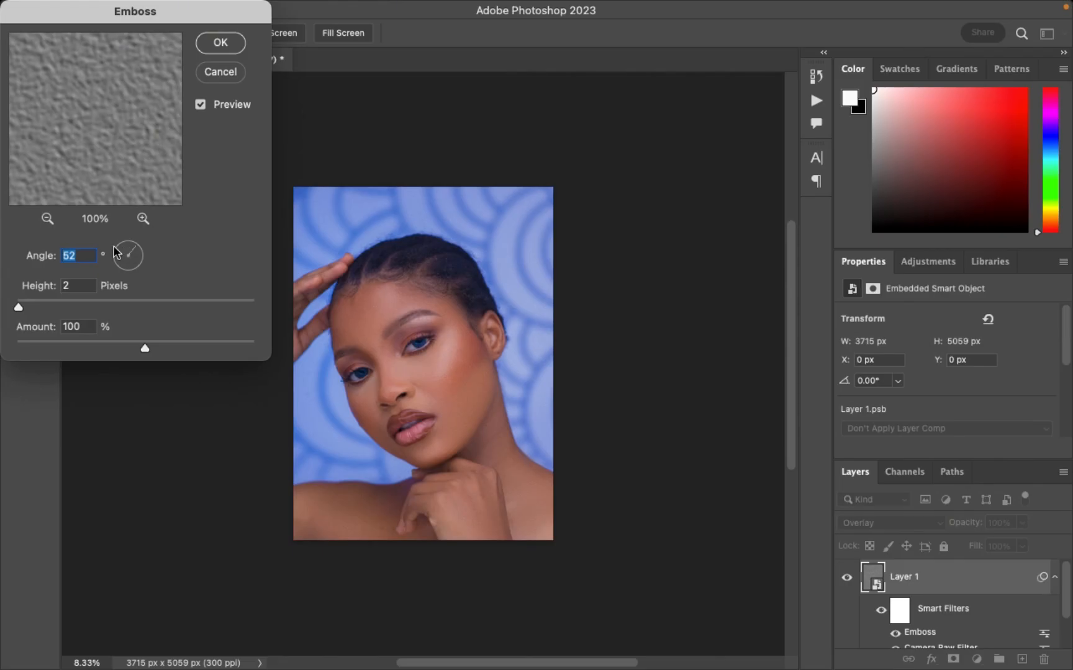
left_click_drag(130, 252, 126, 248)
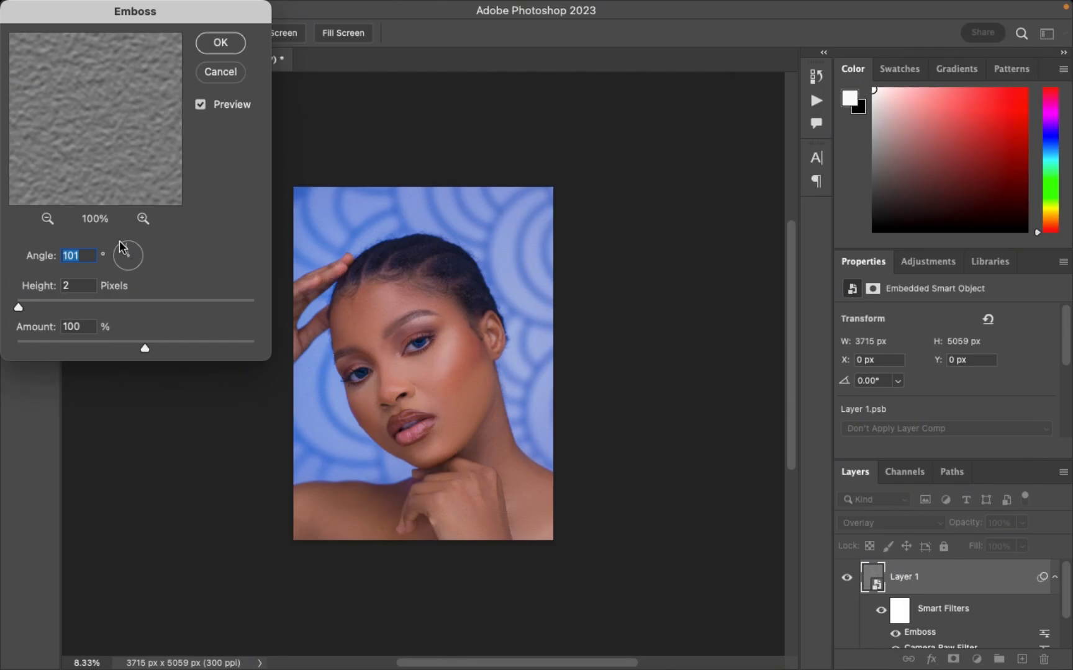
left_click_drag(130, 249, 136, 255)
- Set the Emboss height to 2 pixels while checking the skin texture up close, and apply the filter
left_click_drag(19, 306, 20, 309)
key("super+plus")
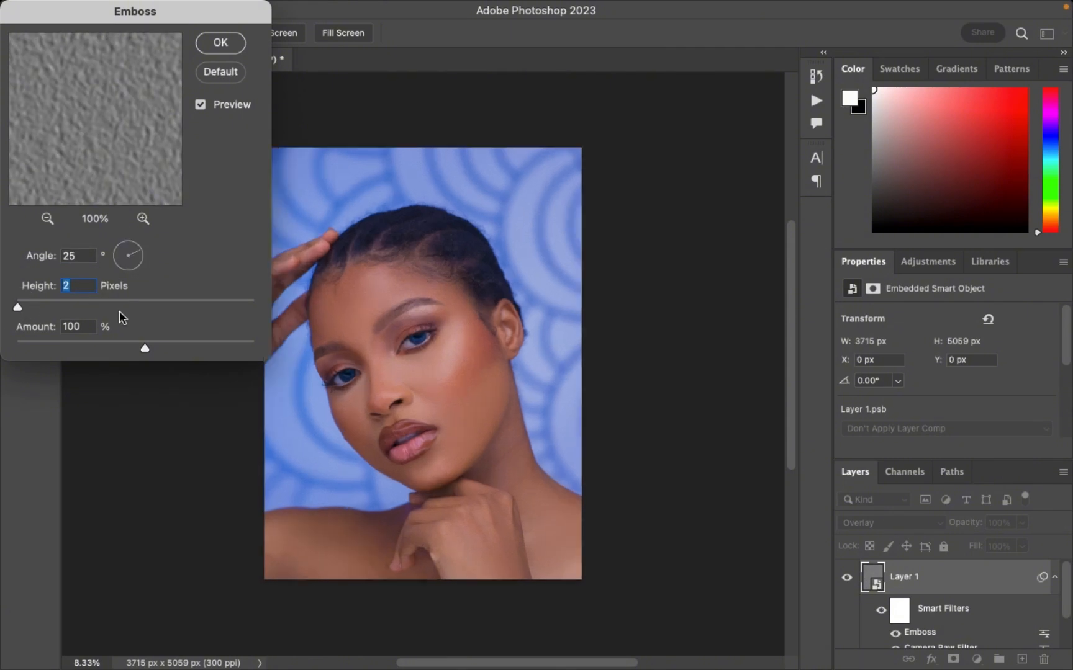
key("super+plus")
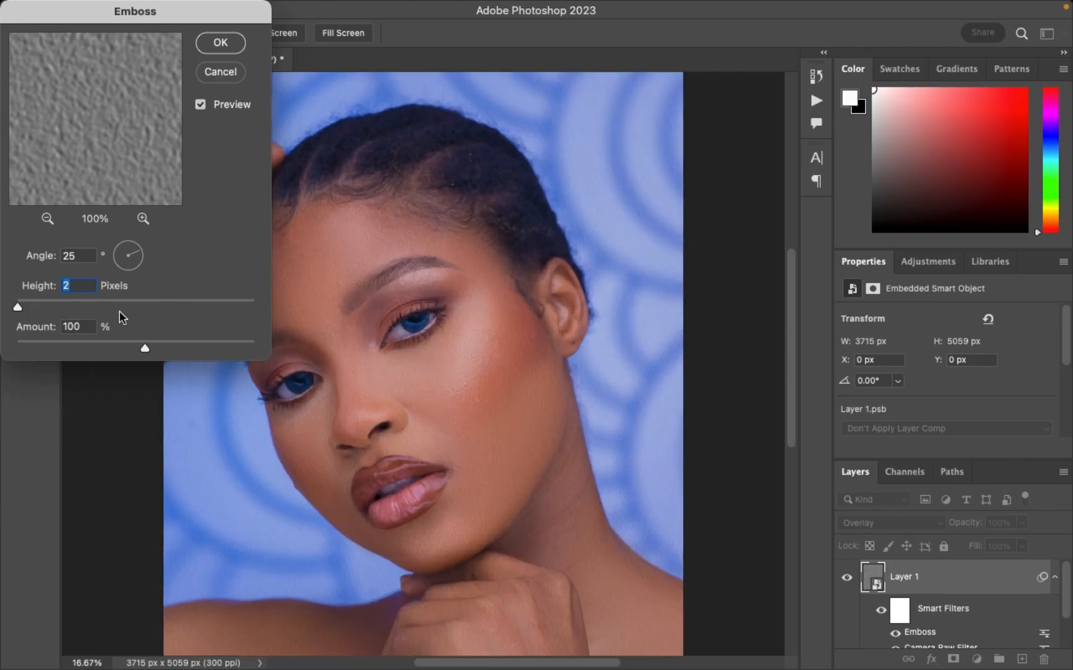
key("super+plus")
key("super+plus")
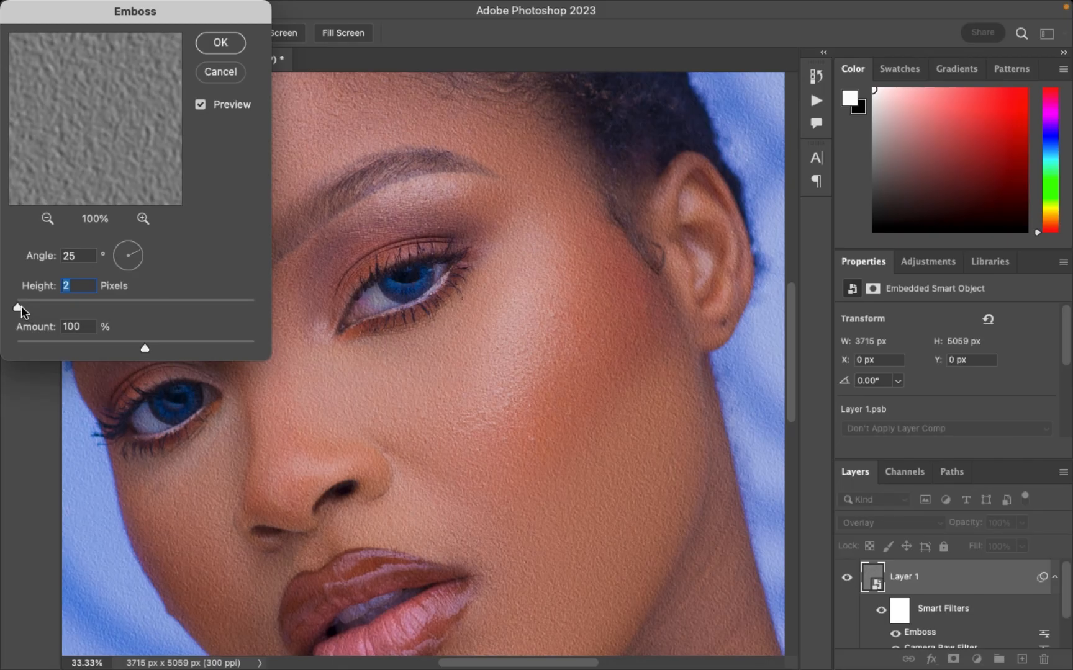
left_click_drag(21, 305, 24, 305)
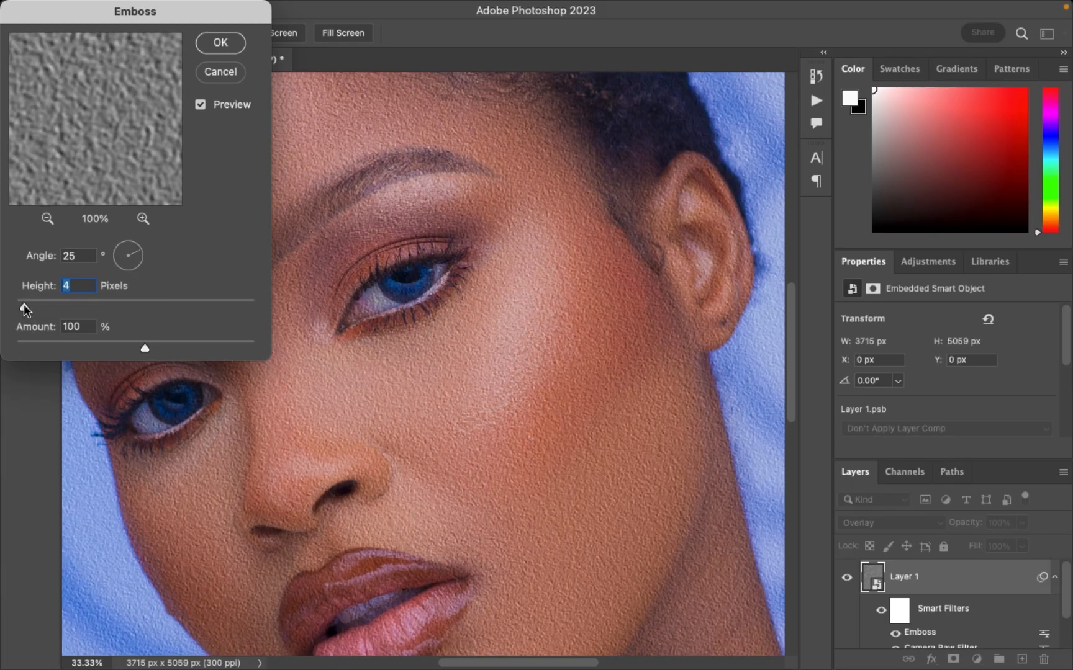
left_click_drag(23, 305, 20, 309)
type("2")
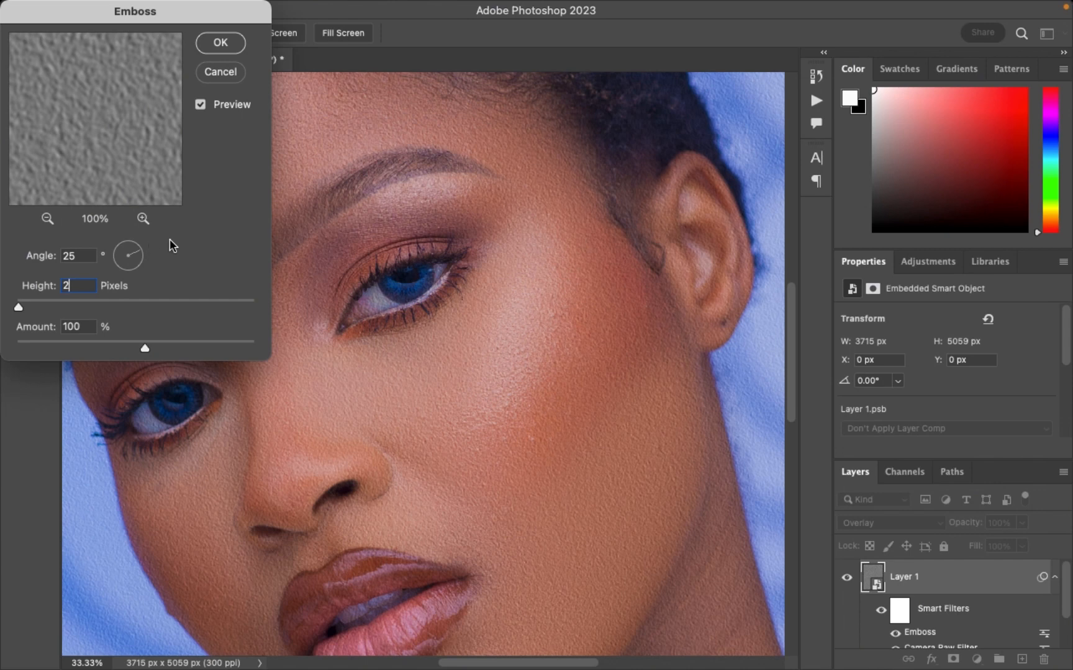
left_click(217, 47)
- Apply a Gaussian Blur filter to the embossed grain layer with a radius near the minimum to slightly soften the texture
scroll(538, 515, "down", 4)
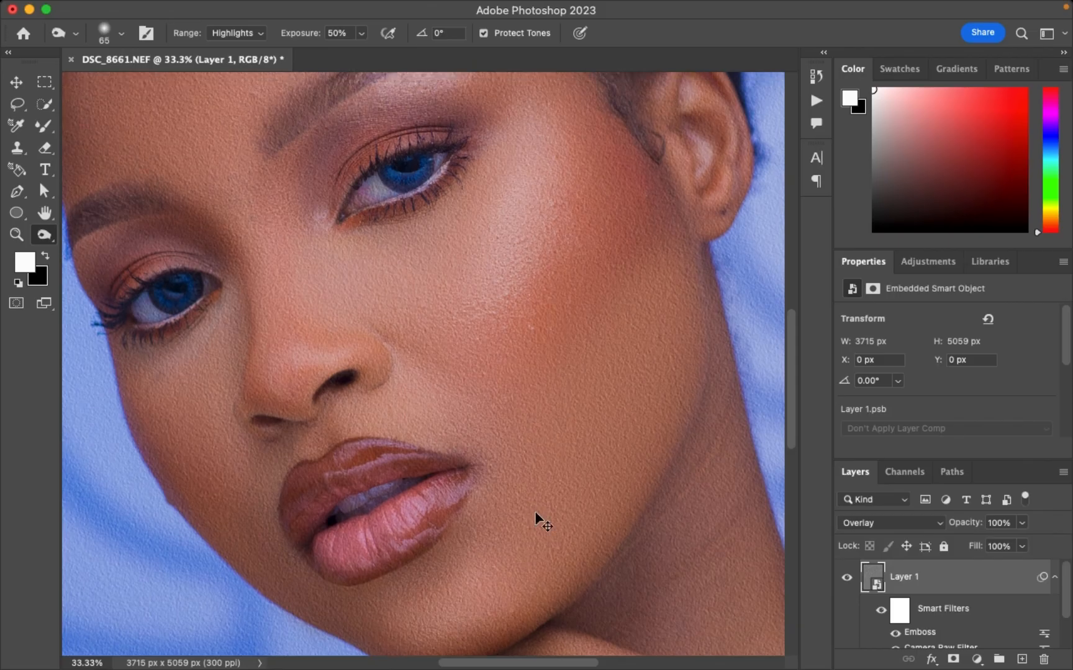
key("super+minus")
key("super+minus")
key("super+minus")
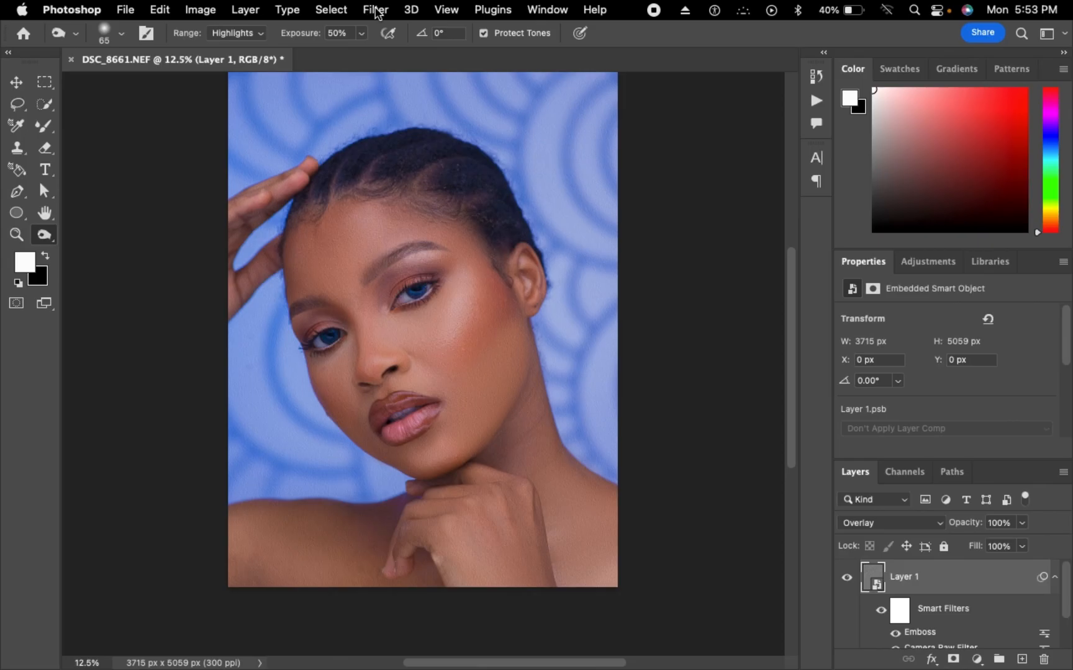
left_click(375, 10)
mouse_move(433, 228)
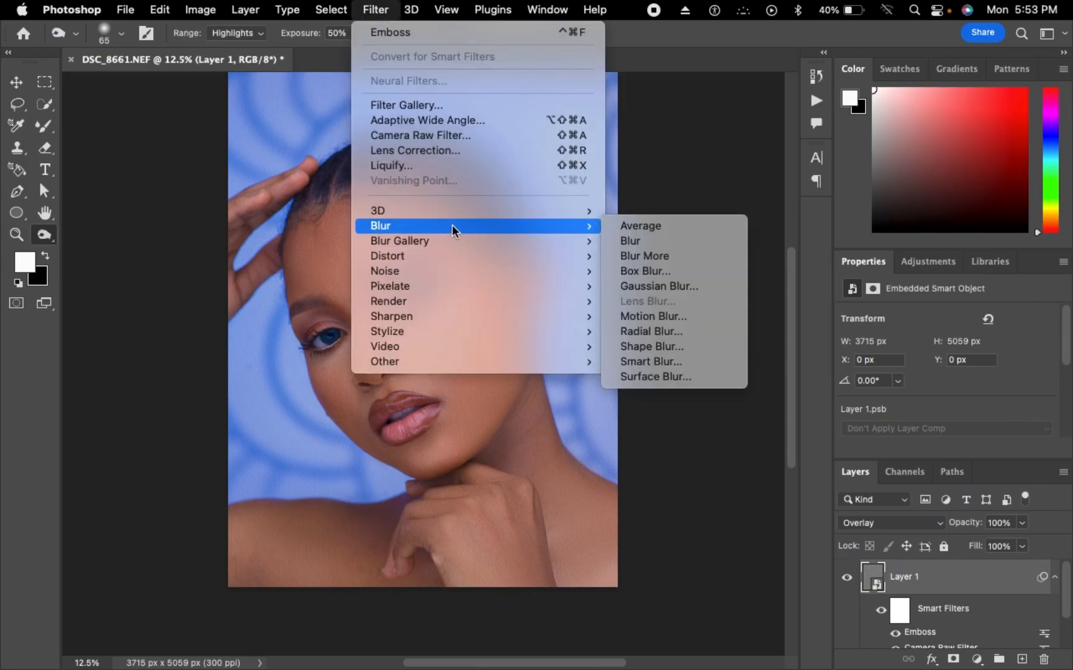
left_click(659, 286)
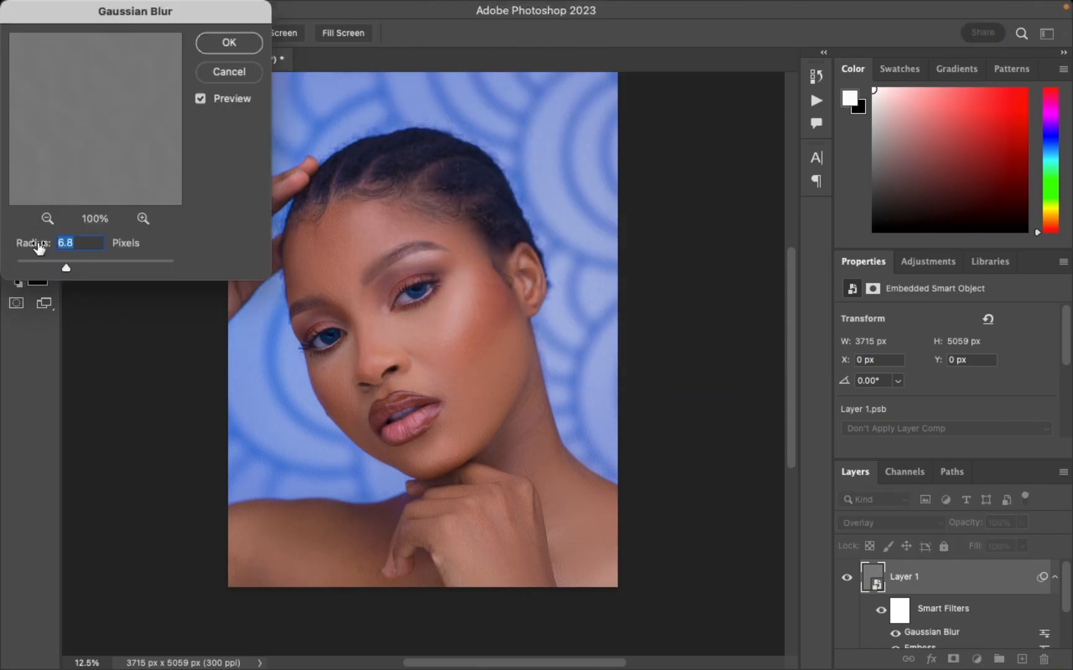
left_click_drag(65, 268, 10, 264)
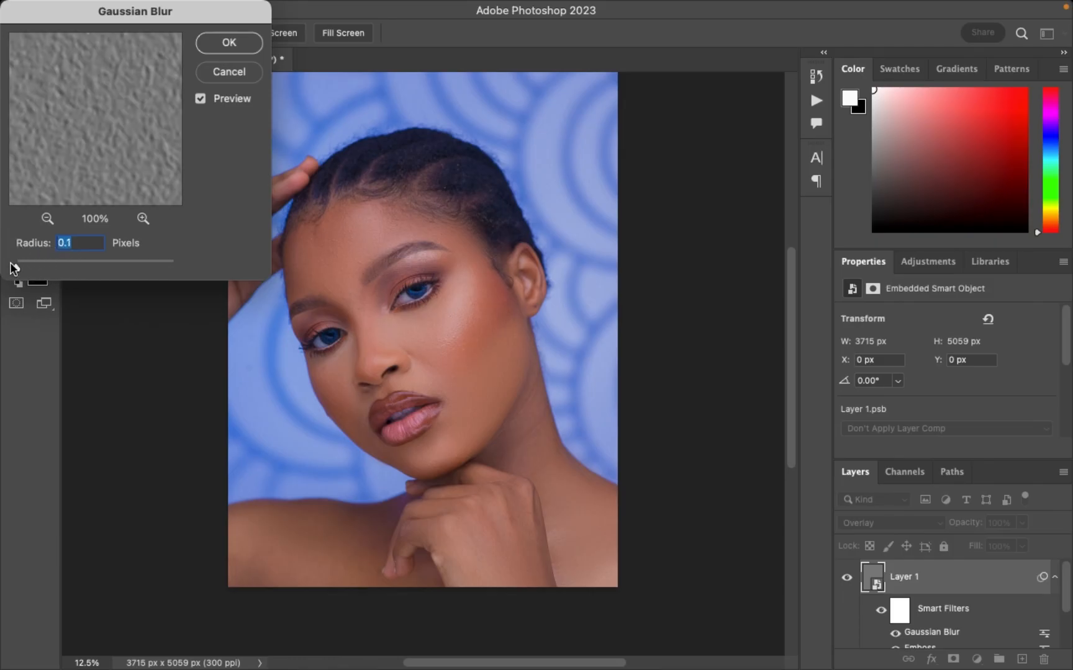
key("super+plus")
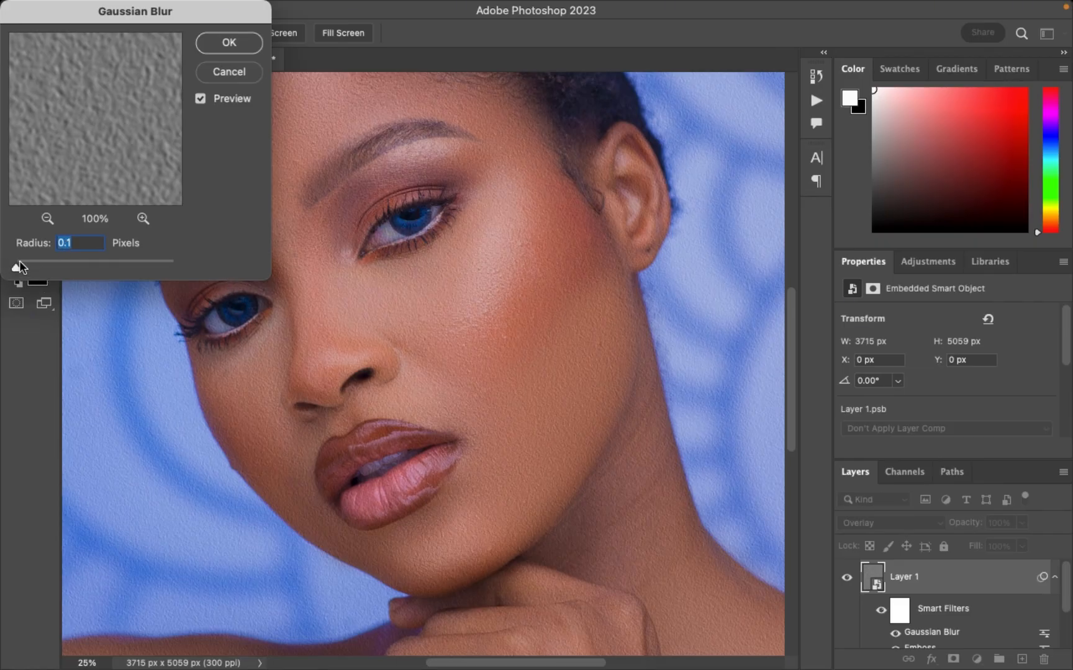
left_click_drag(17, 267, 19, 268)
left_click(229, 43)
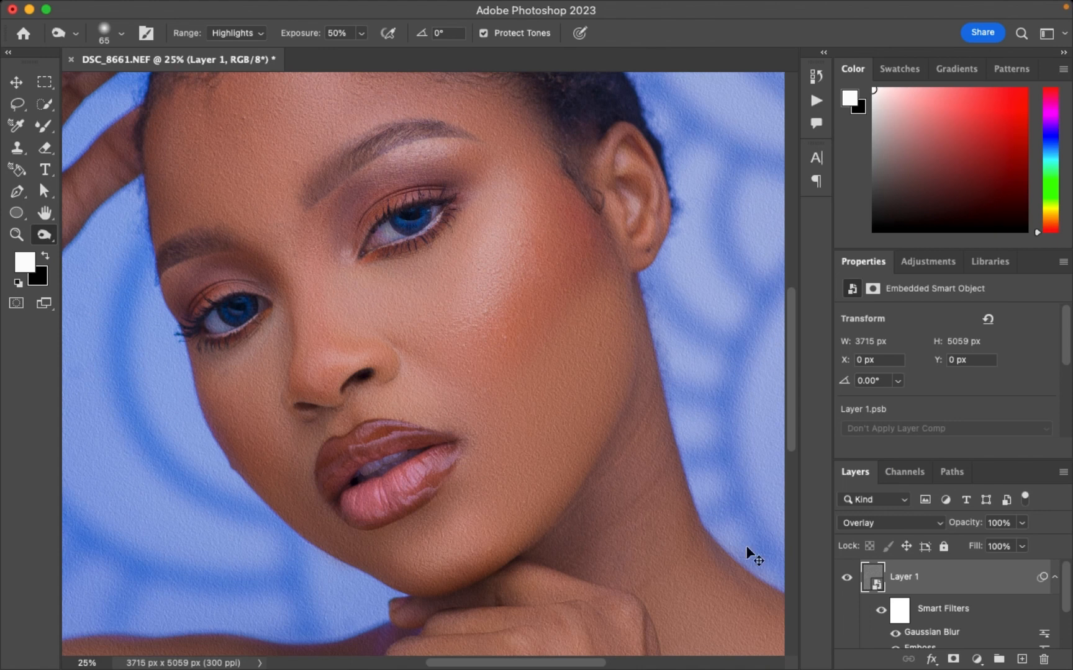
key("super+0")
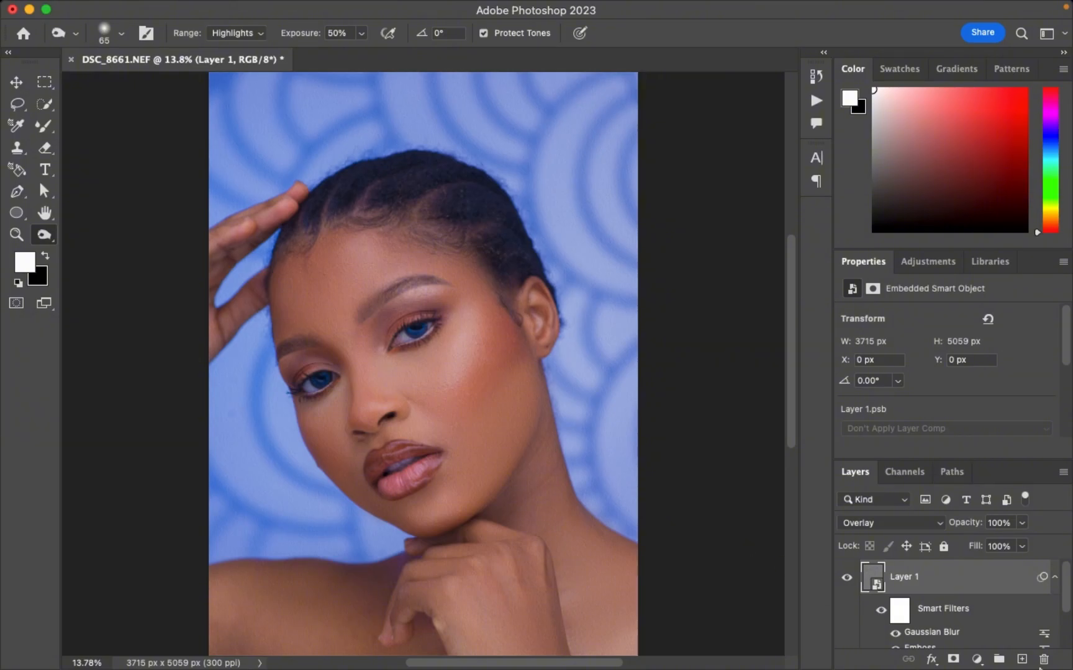
- Add a layer mask to the texture layer and invert it to black to hide the effect
left_click(955, 660)
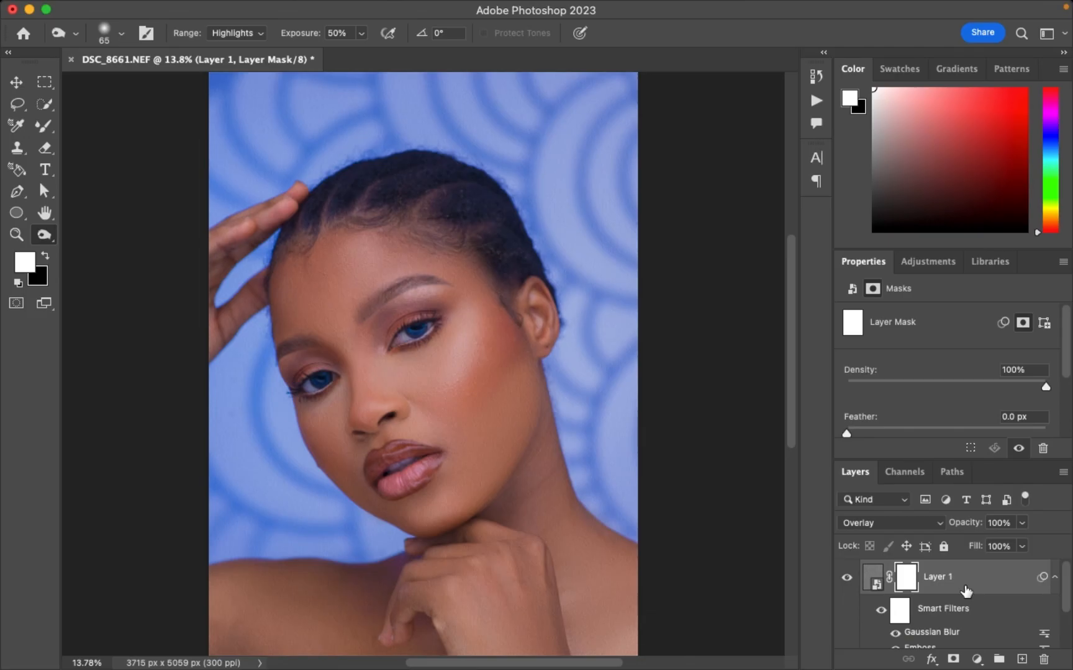
key("super+i")
key("super+equal")
key("super+equal")
key("super+equal")
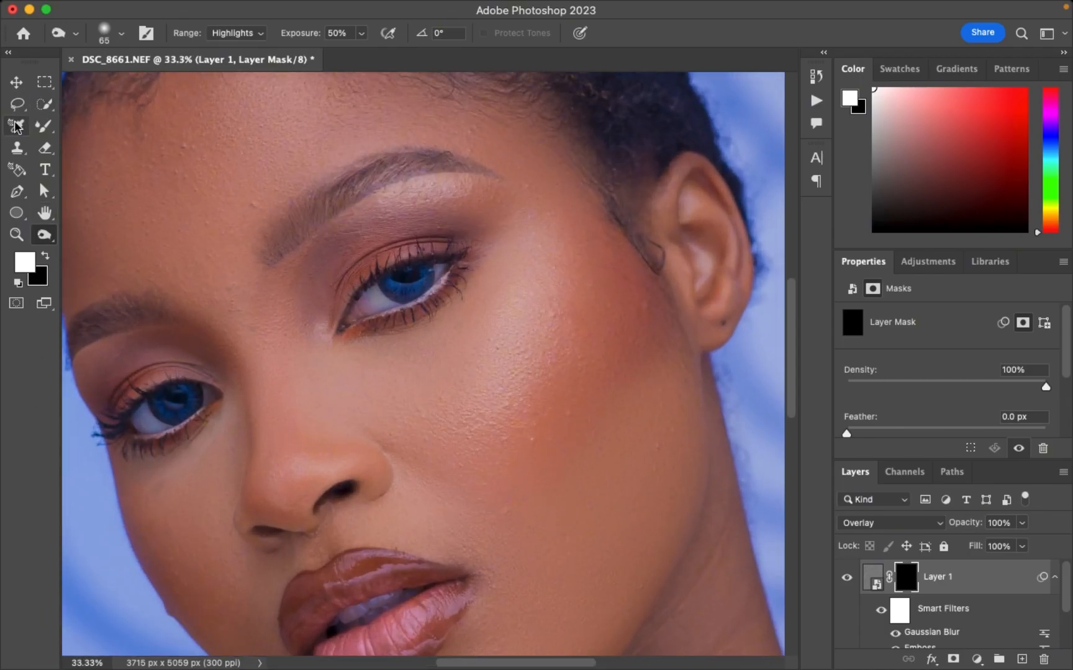
- Switch from the Mixer Brush to the Brush tool and set its opacity to 43% and flow to 45%
left_click(44, 125)
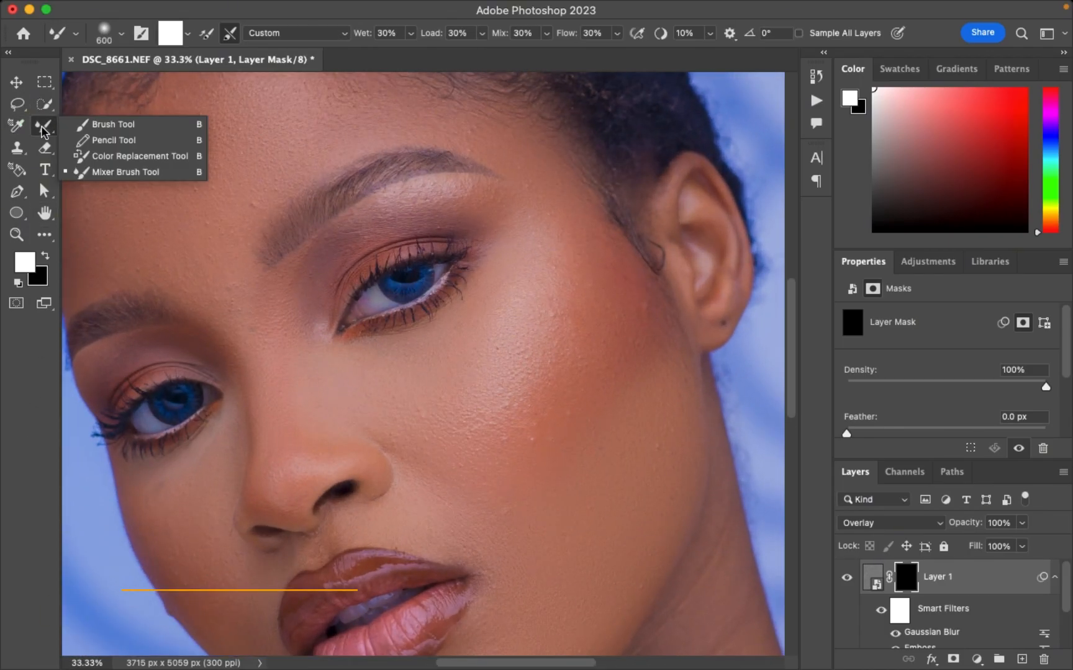
left_click(113, 126)
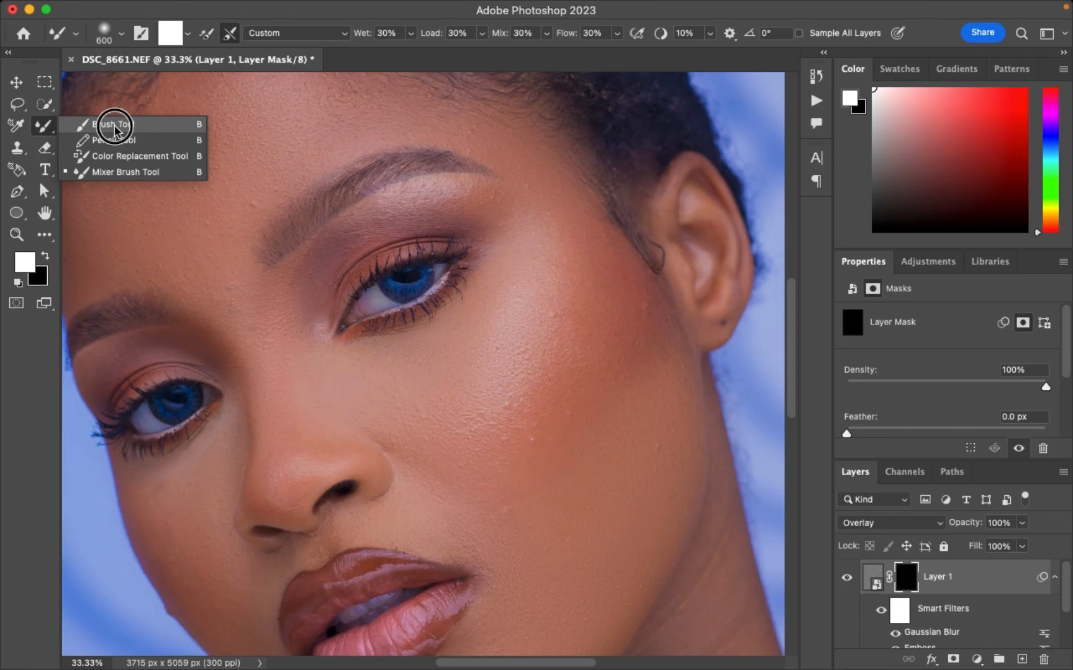
left_click(384, 34)
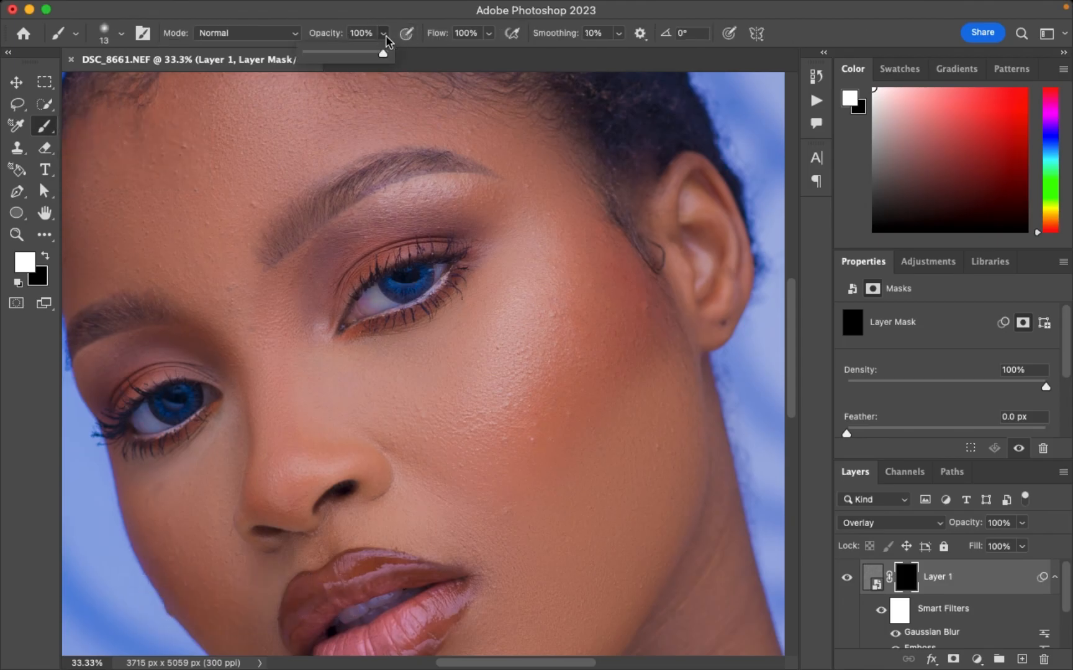
left_click_drag(381, 55, 339, 53)
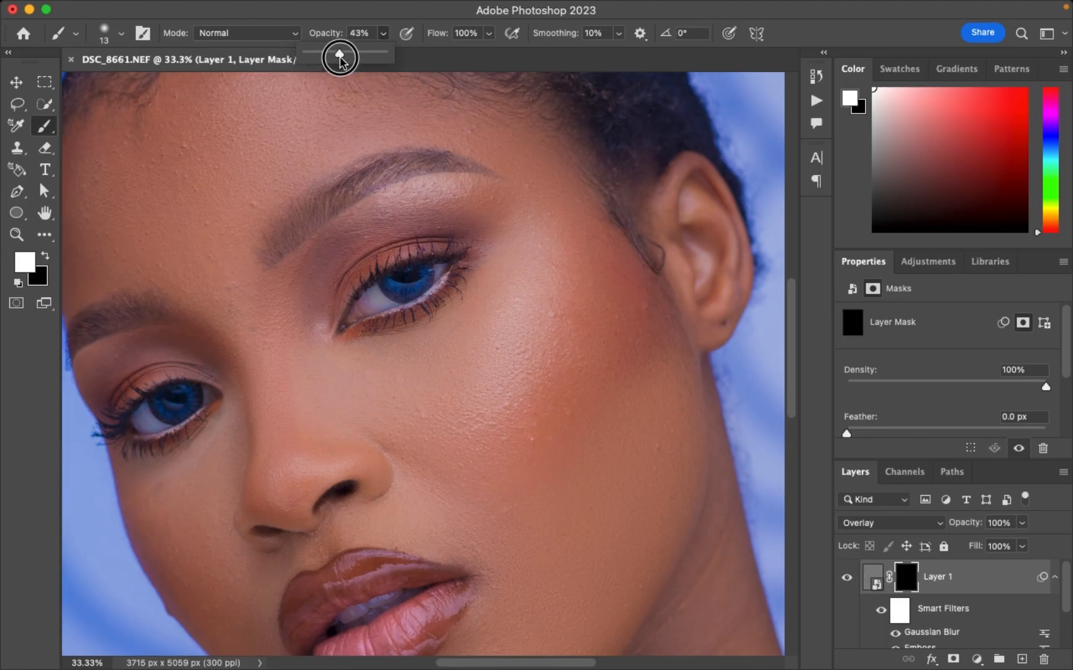
left_click(488, 35)
left_click(452, 55)
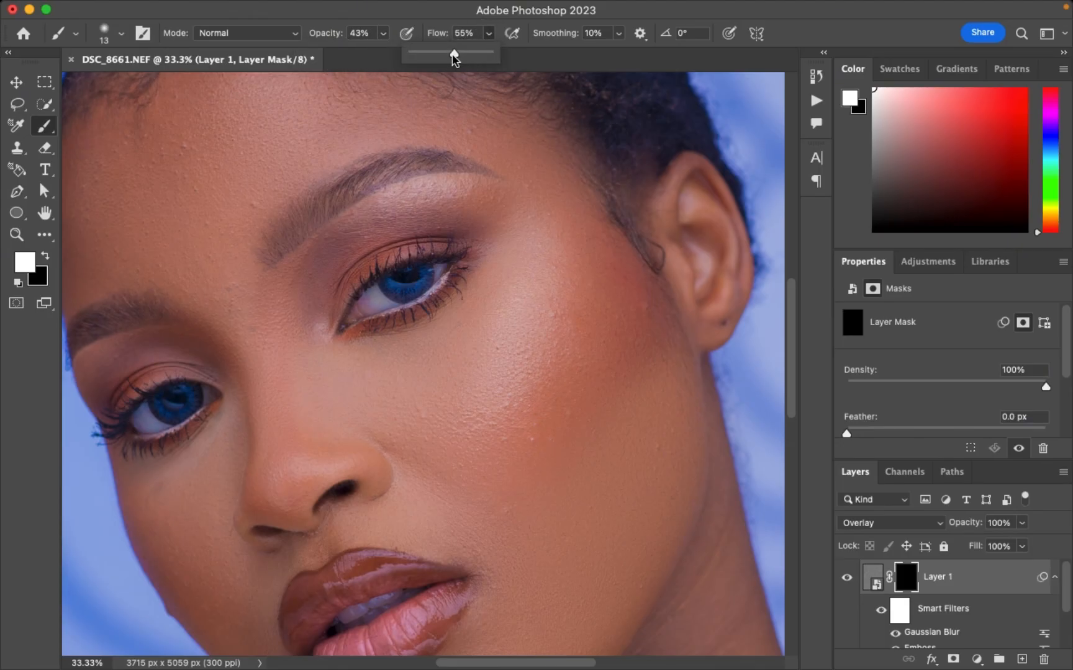
left_click_drag(452, 54, 446, 55)
key("super+minus")
key("super+minus")
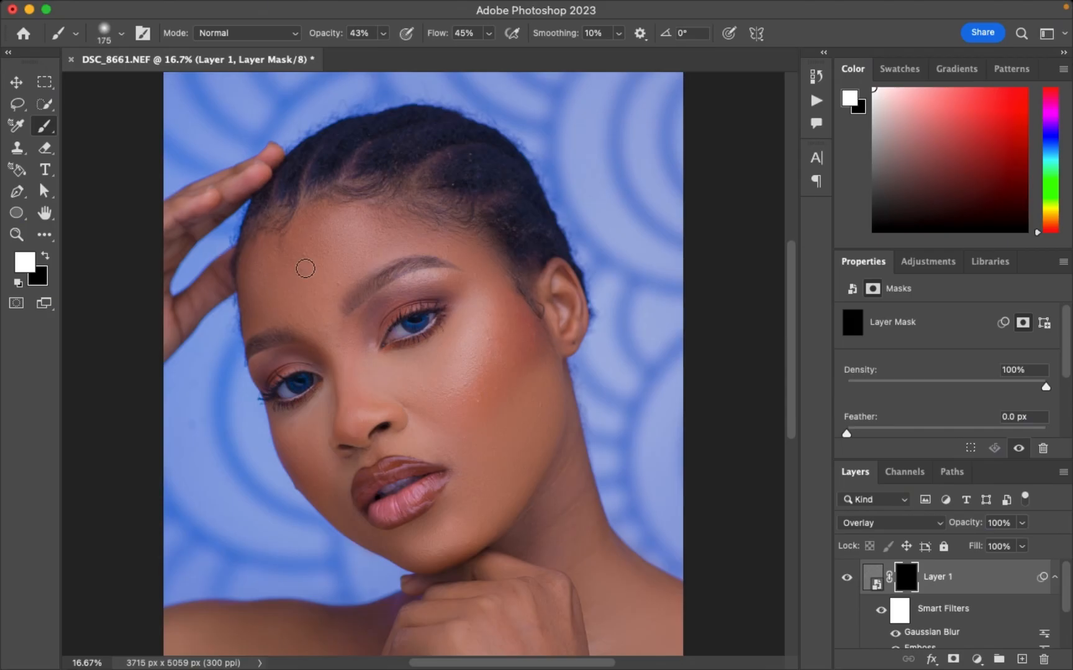
- Set the brush size to 400 px and check in the brush settings that its hardness is 0%
key("bracketright")
key("bracketright")
key("bracketright")
key("bracketright")
key("bracketright")
key("bracketleft")
key("bracketleft")
key("bracketleft")
right_click(315, 296)
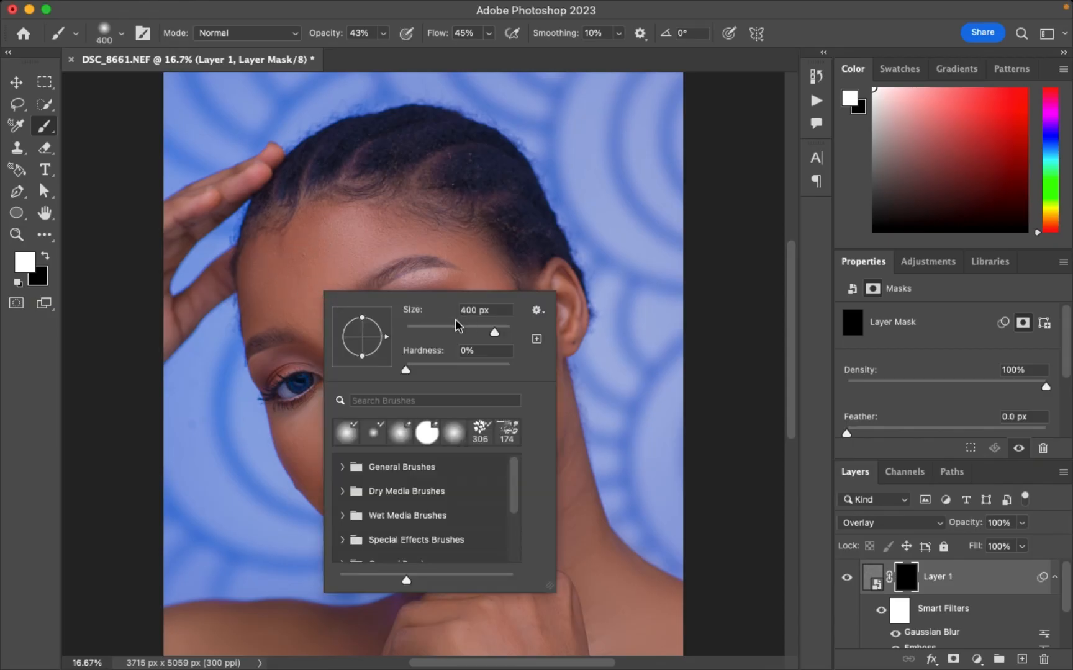
- Paint white on the layer mask across the forehead to reveal the skin texture there
mouse_move(298, 256)
left_mouse_down()
mouse_move(302, 300)
mouse_move(337, 242)
mouse_move(303, 278)
mouse_move(315, 251)
mouse_move(301, 289)
left_mouse_up()
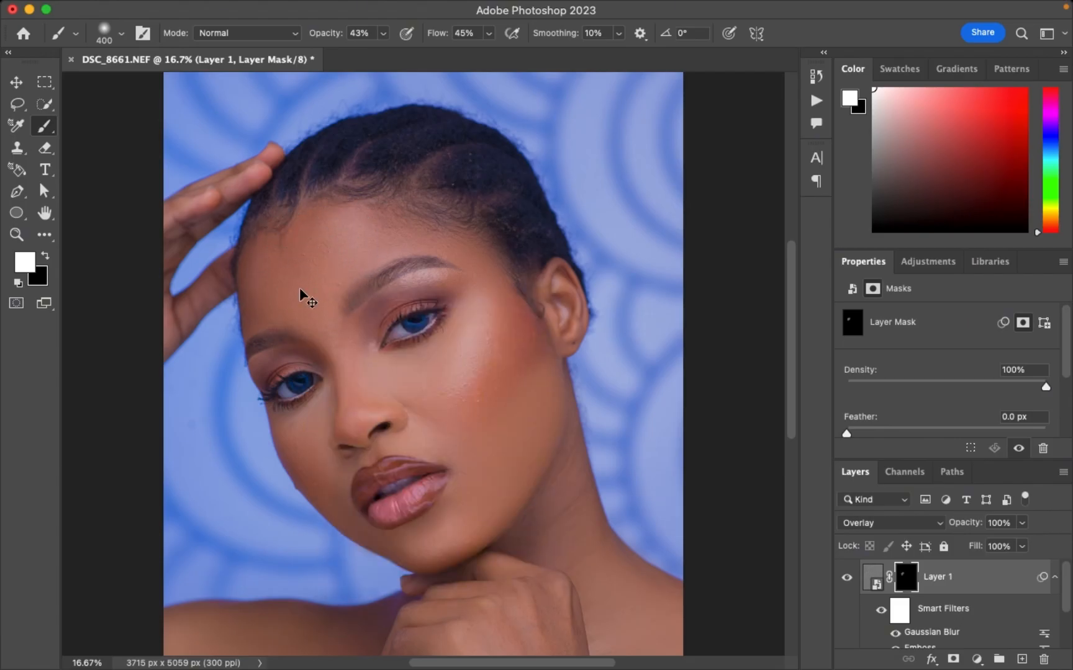
key("super+minus")
key("super+plus")
key("super+plus")
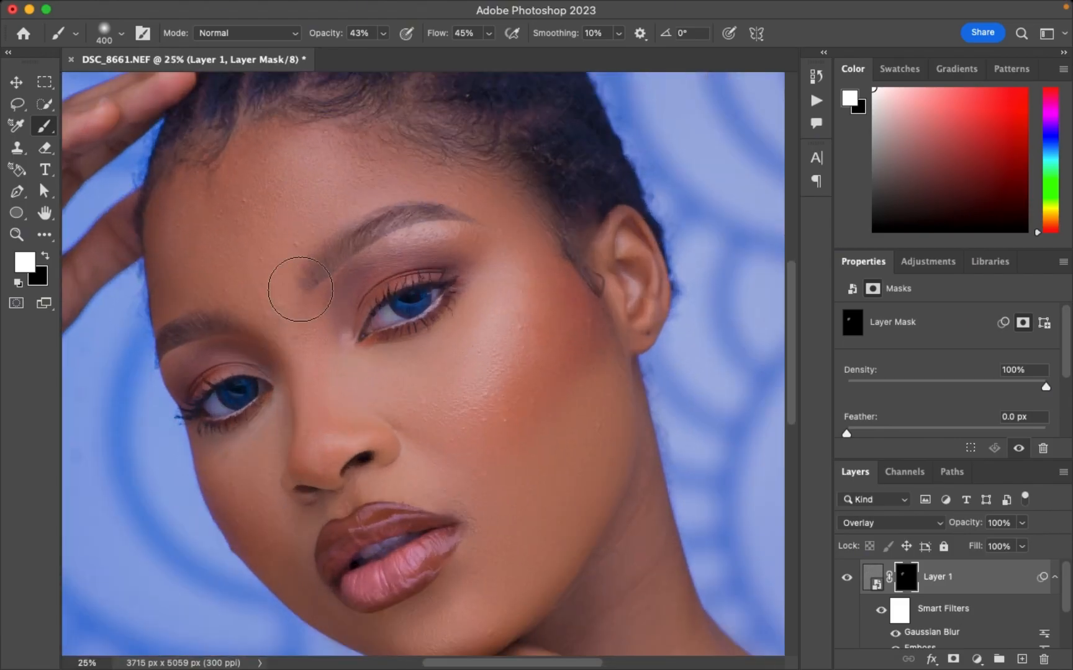
mouse_move(261, 211)
left_mouse_down()
mouse_move(222, 250)
mouse_move(272, 204)
mouse_move(325, 176)
mouse_move(234, 201)
mouse_move(184, 246)
mouse_move(199, 244)
mouse_move(230, 195)
mouse_move(264, 203)
mouse_move(267, 191)
mouse_move(354, 161)
mouse_move(339, 160)
mouse_move(485, 185)
mouse_move(464, 175)
mouse_move(515, 198)
mouse_move(513, 231)
left_mouse_up()
- Reveal the texture on the nose and under-eye area with a smaller brush, and on the cheeks with a larger one
key("bracketleft")
key("bracketleft")
key("bracketleft")
mouse_move(324, 319)
left_mouse_down()
mouse_move(328, 375)
mouse_move(320, 327)
mouse_move(329, 320)
mouse_move(335, 361)
mouse_move(388, 384)
mouse_move(455, 343)
mouse_move(488, 279)
mouse_move(457, 345)
mouse_move(339, 370)
mouse_move(318, 340)
mouse_move(332, 285)
mouse_move(315, 322)
mouse_move(363, 361)
mouse_move(450, 349)
left_mouse_up()
key("bracketright")
key("bracketright")
mouse_move(528, 247)
left_mouse_down()
mouse_move(498, 364)
mouse_move(496, 429)
mouse_move(570, 325)
mouse_move(501, 580)
mouse_move(583, 471)
mouse_move(599, 408)
mouse_move(526, 545)
mouse_move(492, 533)
mouse_move(492, 509)
mouse_move(433, 459)
mouse_move(419, 399)
mouse_move(389, 387)
mouse_move(345, 393)
mouse_move(328, 366)
mouse_move(310, 375)
mouse_move(302, 365)
mouse_move(306, 424)
mouse_move(304, 327)
mouse_move(309, 446)
mouse_move(386, 438)
mouse_move(323, 452)
mouse_move(304, 471)
mouse_move(292, 424)
mouse_move(242, 471)
mouse_move(259, 431)
mouse_move(231, 454)
mouse_move(221, 449)
mouse_move(249, 446)
mouse_move(262, 411)
mouse_move(209, 341)
mouse_move(180, 354)
left_mouse_up()
- Paint texture around the mouth and across the chin on the mask with a 200 px brush
key("bracketleft")
key("bracketleft")
scroll(400, 445, "down", 5)
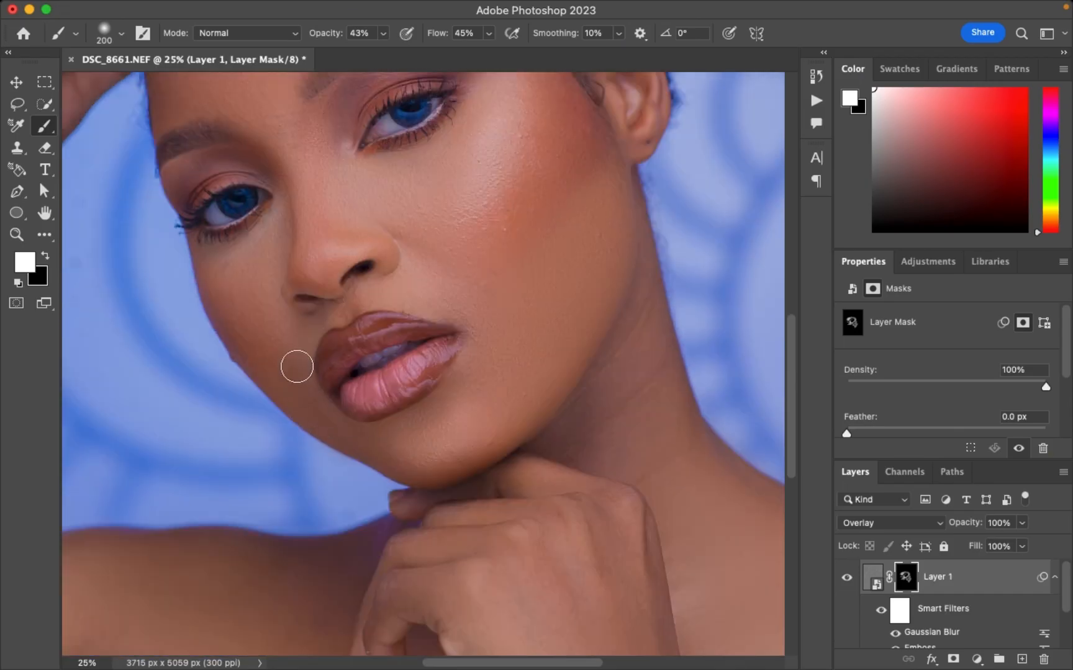
mouse_move(302, 384)
left_mouse_down()
mouse_move(400, 453)
mouse_move(439, 448)
mouse_move(463, 404)
left_mouse_up()
- Build up the texture on the large cheek and the side of the face below the ear, finishing with a 300 px brush
key("bracketright")
key("bracketright")
key("bracketright")
mouse_move(505, 280)
left_mouse_down()
mouse_move(574, 277)
mouse_move(514, 421)
mouse_move(595, 243)
mouse_move(584, 153)
left_mouse_up()
key("bracketleft")
mouse_move(529, 224)
left_mouse_down()
mouse_move(521, 204)
mouse_move(546, 127)
left_mouse_up()
scroll(554, 194, "up", 3)
left_click_drag(552, 250, 512, 117)
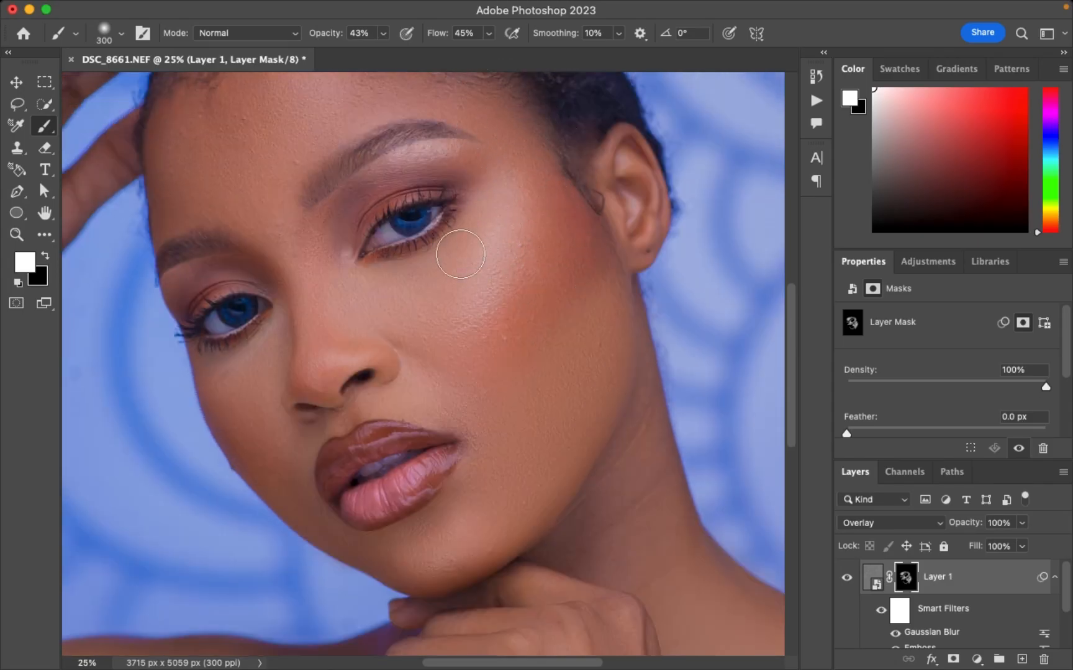
- Paint texture along the outer forehead with a 250 px brush and compare the face with the texture layer hidden and shown
key("bracketleft")
scroll(236, 175, "up", 2)
mouse_move(244, 172)
left_mouse_down()
mouse_move(285, 120)
mouse_move(218, 159)
mouse_move(192, 194)
mouse_move(176, 176)
left_mouse_up()
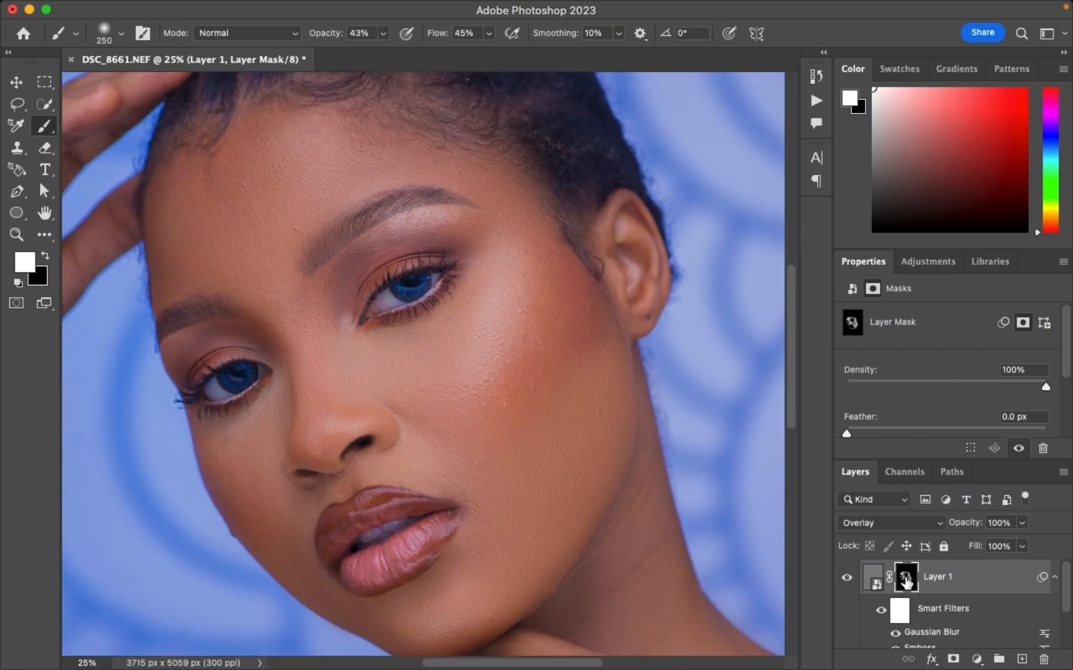
left_click(847, 579)
left_click(847, 579)
- Reveal the texture on the lower chin and the side of the jaw and neck with the 250 px brush
scroll(533, 403, "down", 5)
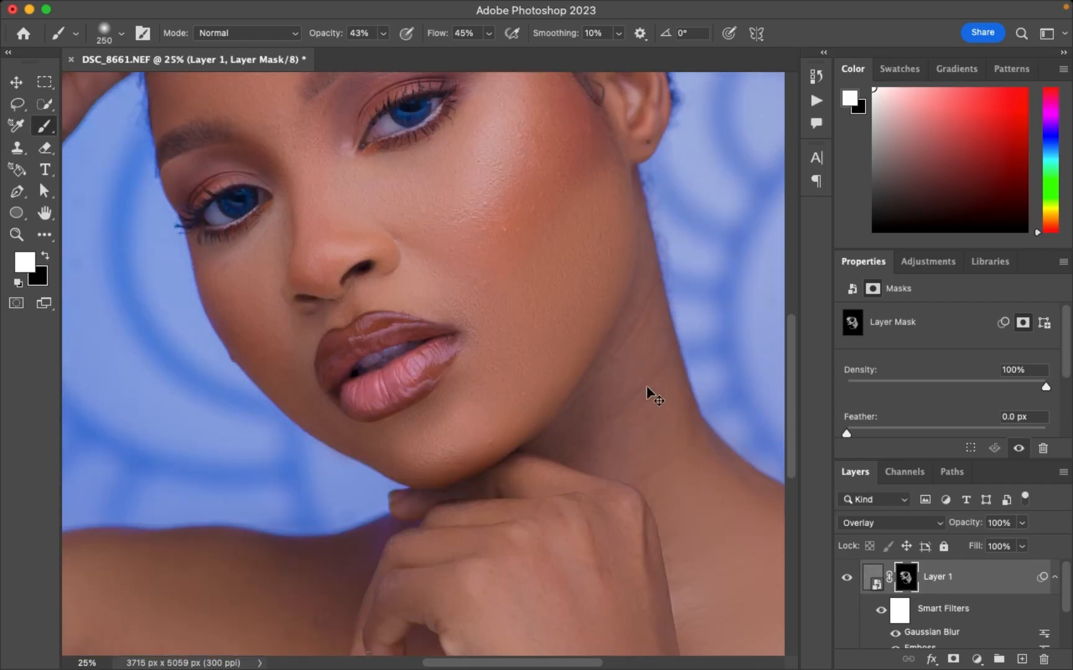
key("super+minus")
key("super+minus")
mouse_move(442, 398)
left_mouse_down()
mouse_move(448, 411)
mouse_move(505, 321)
mouse_move(498, 348)
mouse_move(439, 412)
mouse_move(429, 408)
left_mouse_up()
left_click_drag(504, 349, 515, 292)
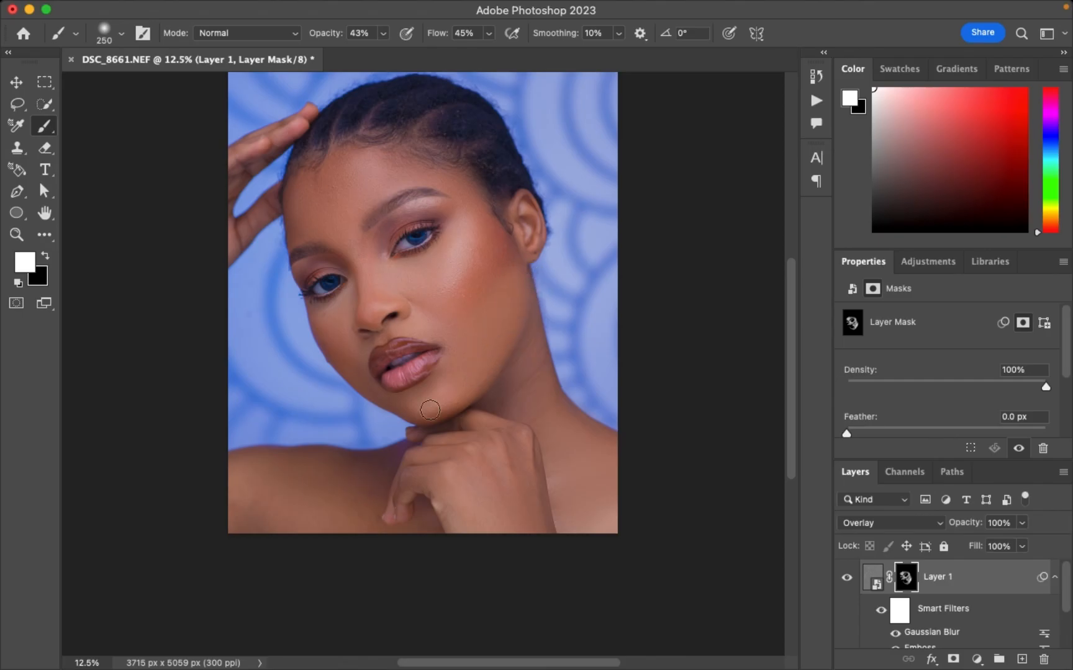
- Enlarge the brush to 600 px and paint texture onto the shoulder beside the hand
key("bracketright")
key("bracketright")
key("bracketright")
key("bracketright")
key("super+equal")
key("super+equal")
key("super+equal")
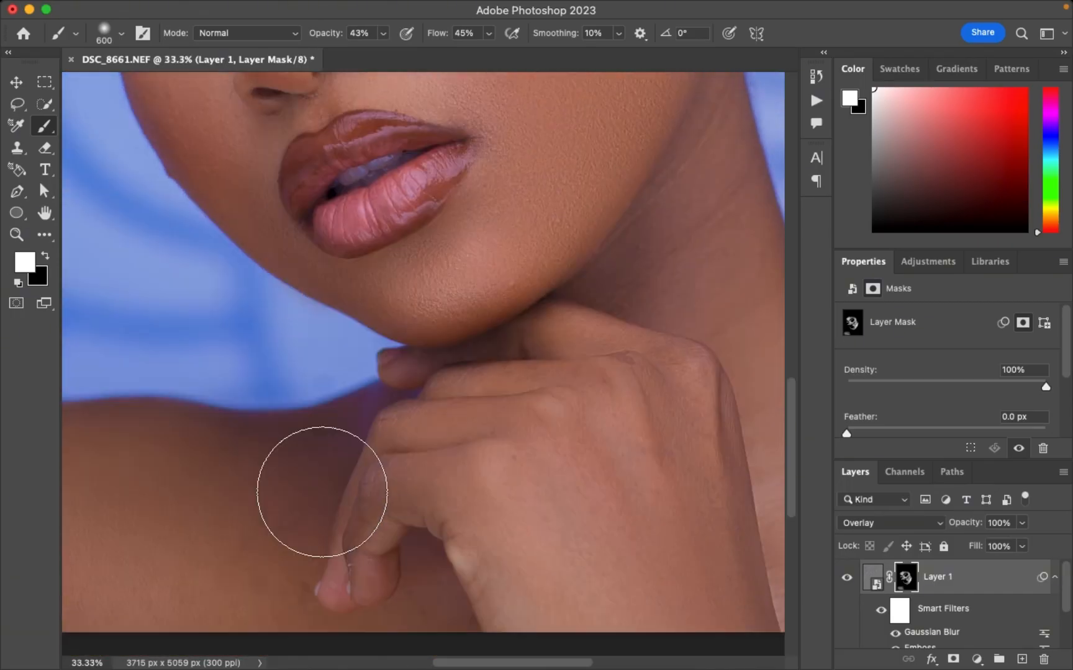
scroll(323, 479, "down", 3)
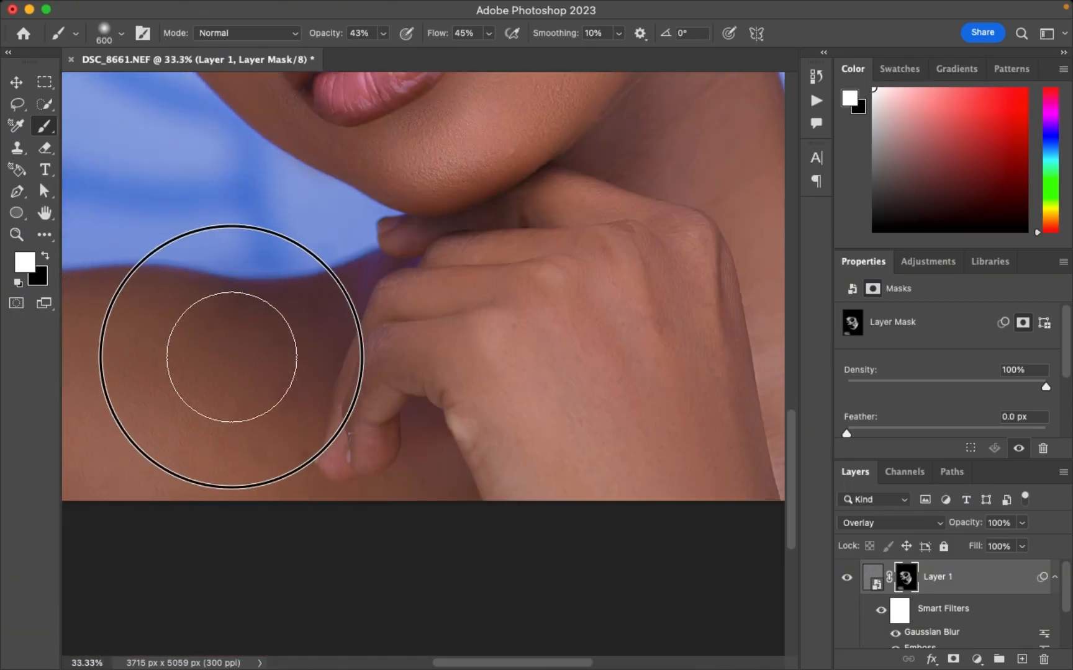
- Reduce the brush to 300 px and paint texture over the fingers, the skin beside them and the back of the hand
key("bracketleft")
key("bracketleft")
key("bracketleft")
key("bracketleft")
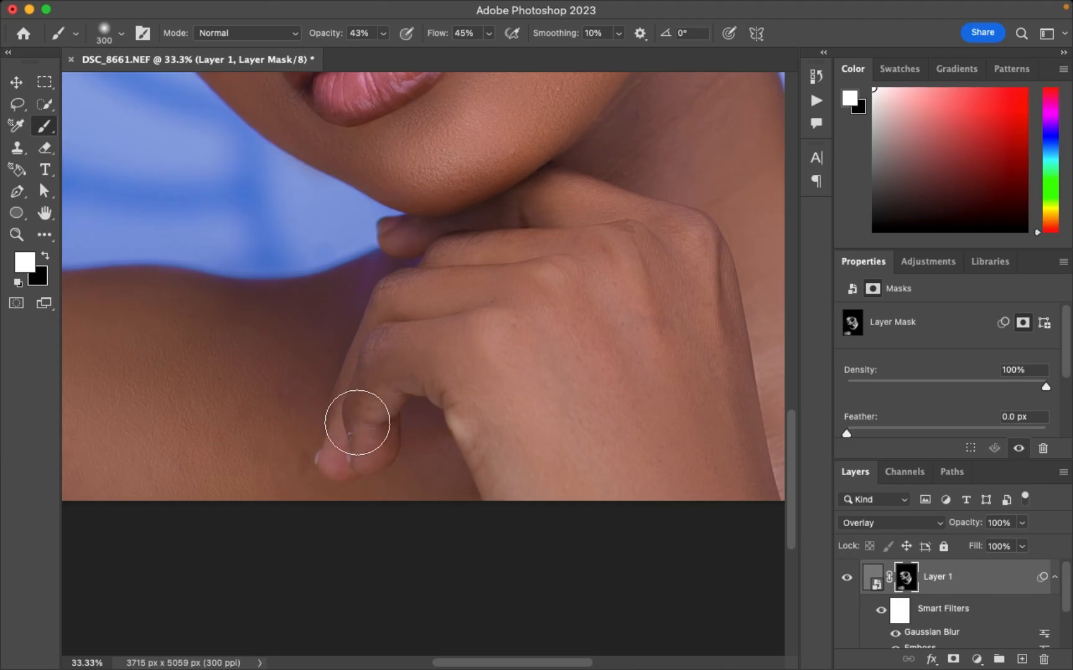
mouse_move(368, 427)
left_mouse_down()
mouse_move(404, 347)
mouse_move(421, 346)
mouse_move(508, 433)
left_mouse_up()
mouse_move(477, 332)
left_mouse_down()
mouse_move(462, 311)
mouse_move(426, 300)
mouse_move(599, 335)
mouse_move(583, 372)
mouse_move(610, 407)
mouse_move(568, 259)
mouse_move(627, 268)
mouse_move(632, 240)
mouse_move(695, 455)
mouse_move(614, 424)
mouse_move(664, 376)
mouse_move(676, 327)
mouse_move(719, 403)
mouse_move(586, 210)
mouse_move(617, 296)
left_mouse_up()
key("bracketright")
scroll(683, 357, "up", 1)
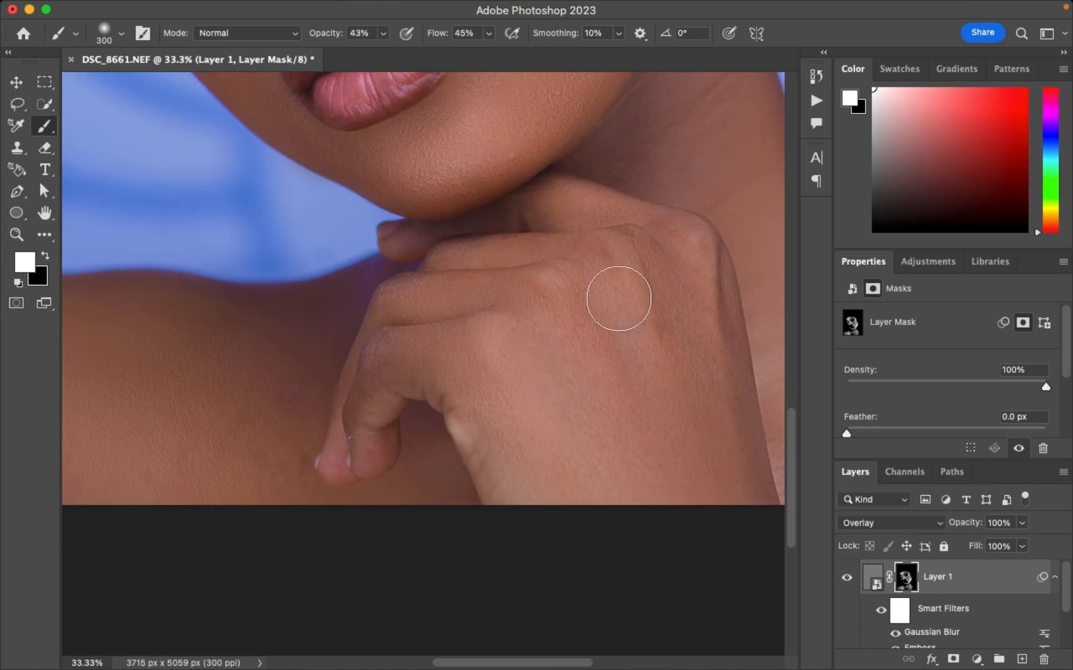
- Reveal the texture on the chest and the shoulder beside the neck with the 300 px brush
key("super+minus")
mouse_move(720, 372)
left_mouse_down()
mouse_move(633, 129)
mouse_move(605, 187)
mouse_move(564, 201)
mouse_move(714, 393)
mouse_move(723, 438)
left_mouse_up()
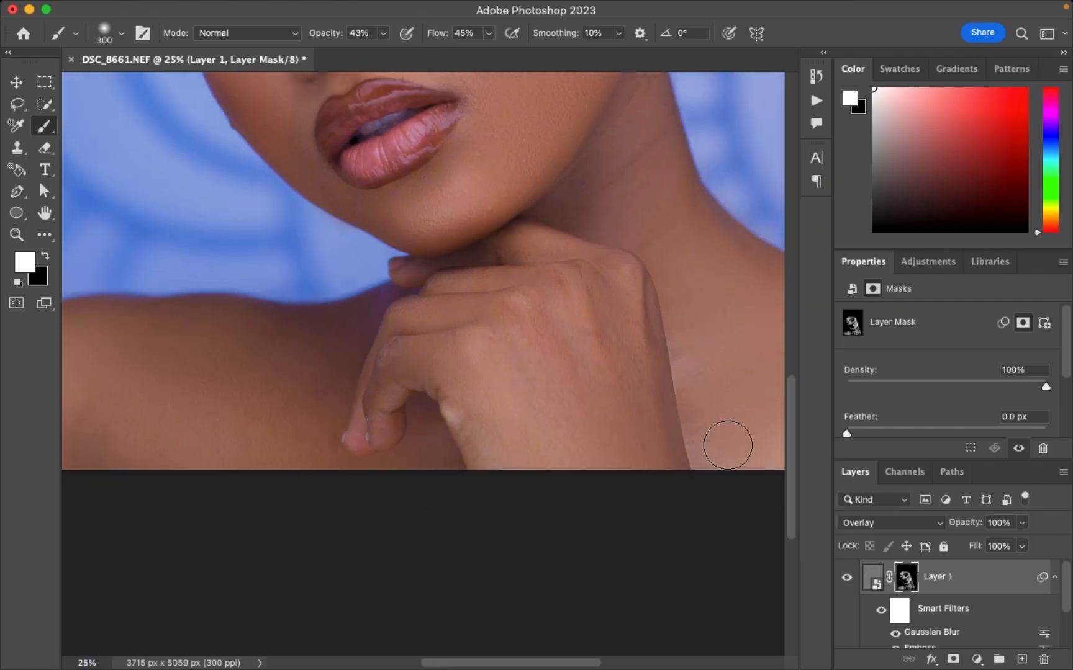
key("super+minus")
left_click_drag(691, 343, 627, 298)
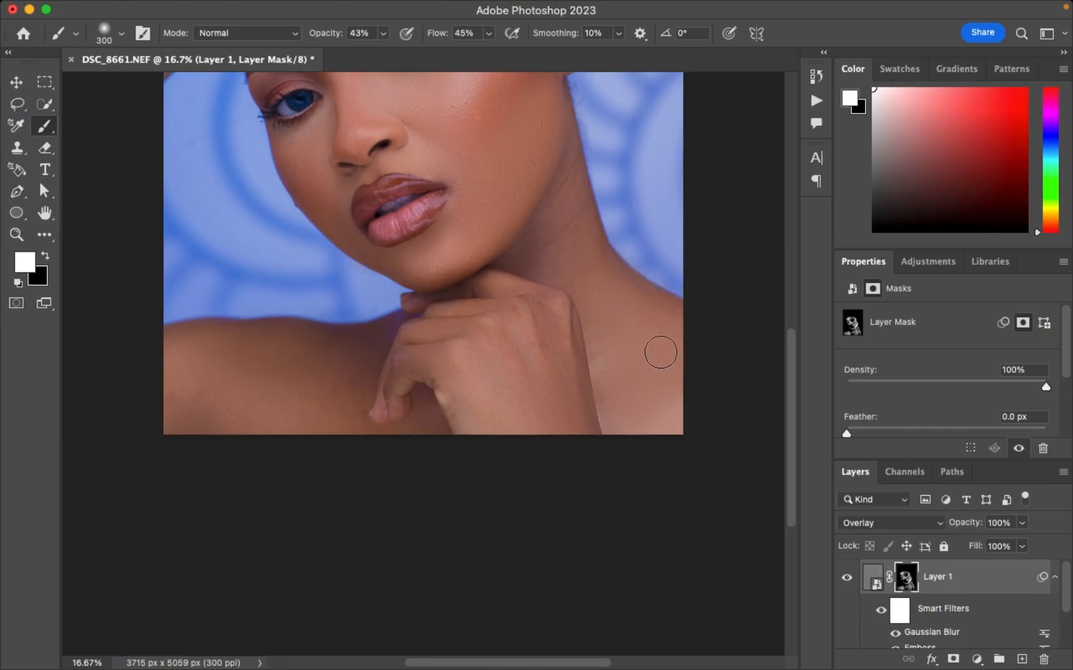
- Compare the whole portrait with the masked texture layer hidden and shown
key("super+minus")
key("super+minus")
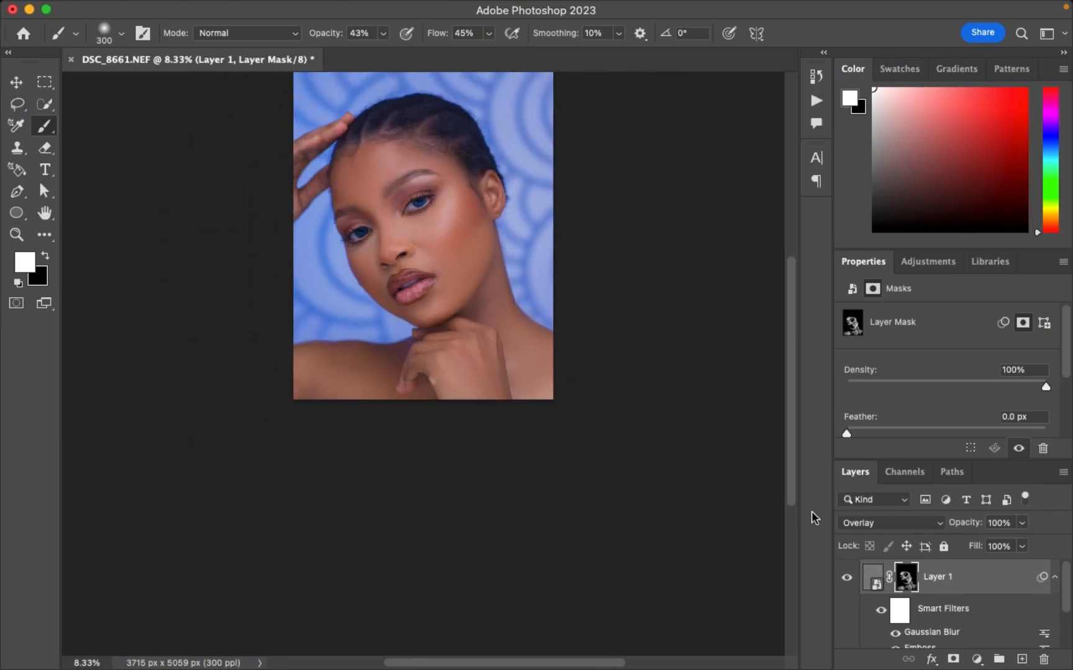
left_click(847, 579)
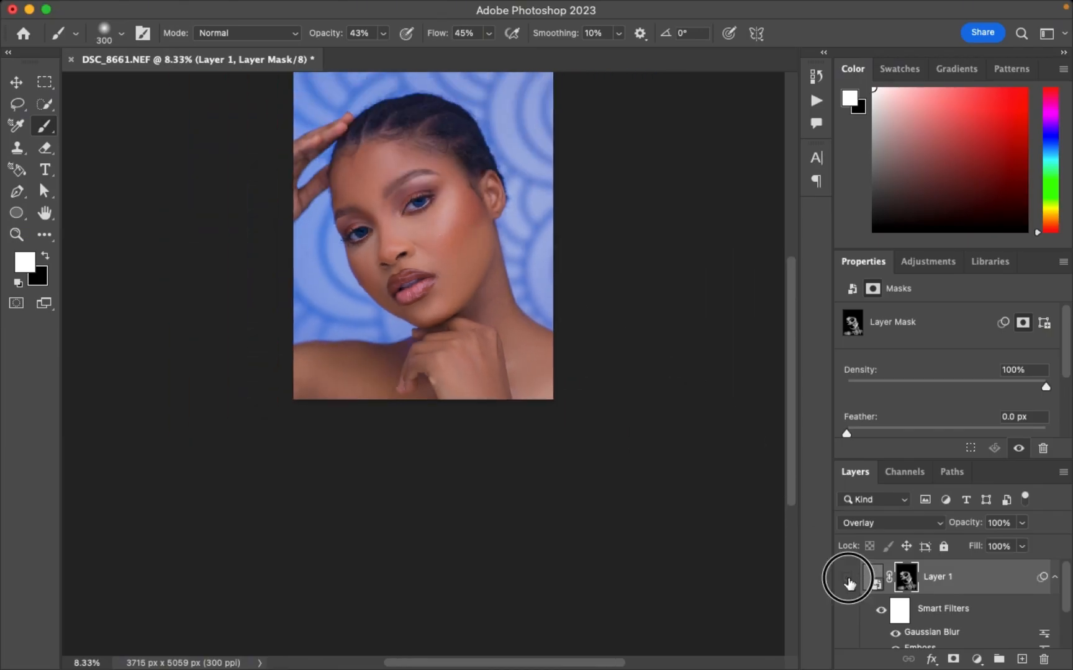
left_click(848, 581)
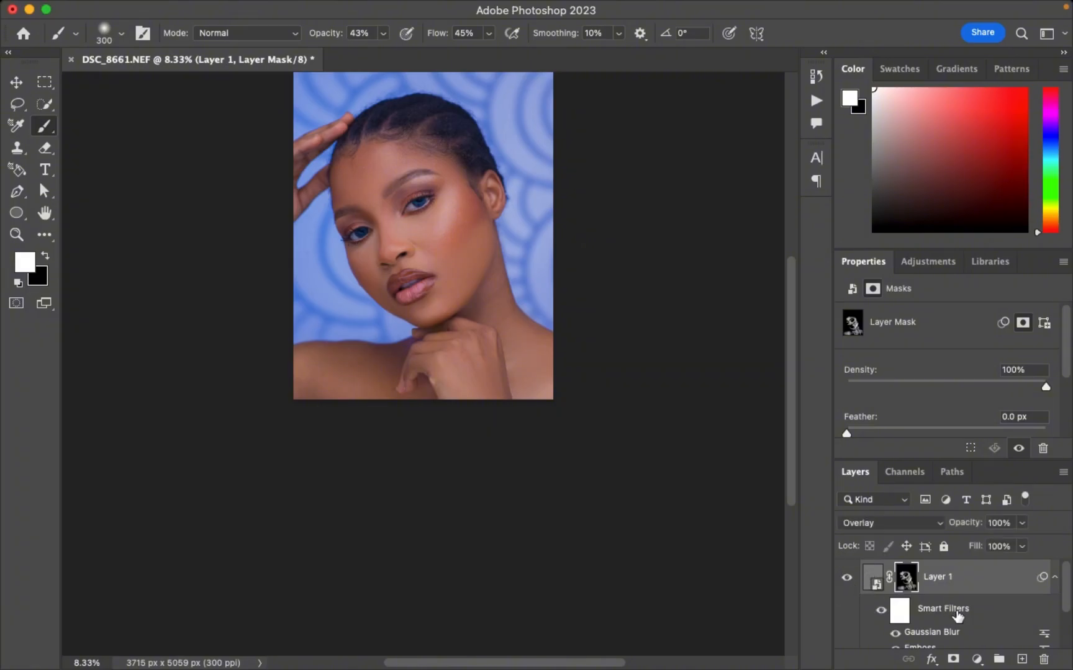
- Reopen the Emboss smart filter's settings for review and accept the existing values
scroll(951, 612, "down", 3)
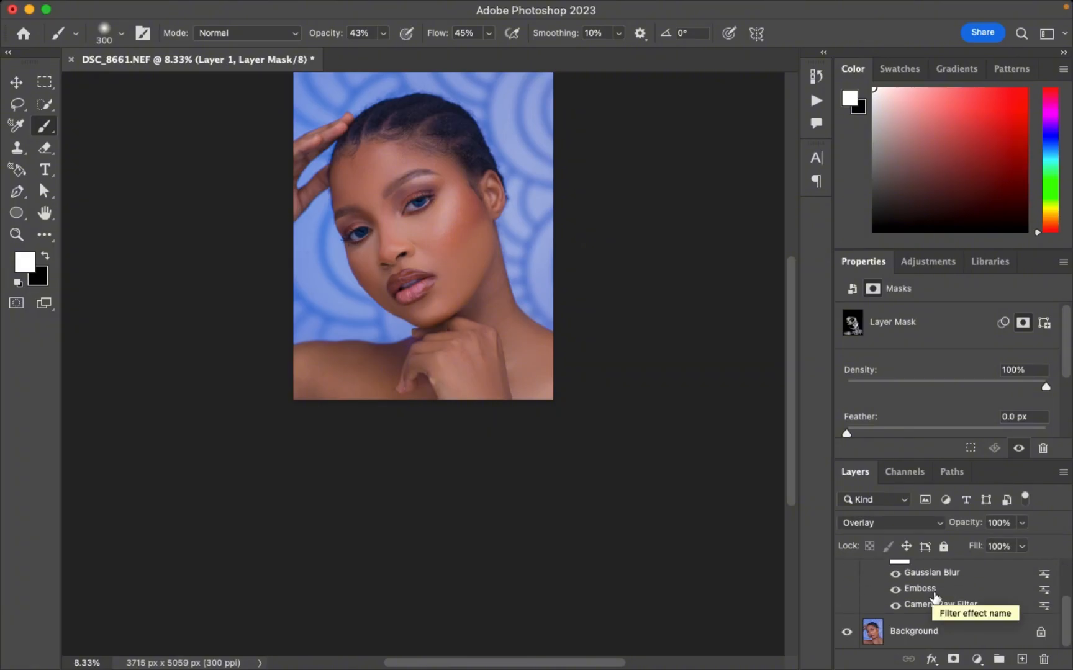
double_click(925, 591)
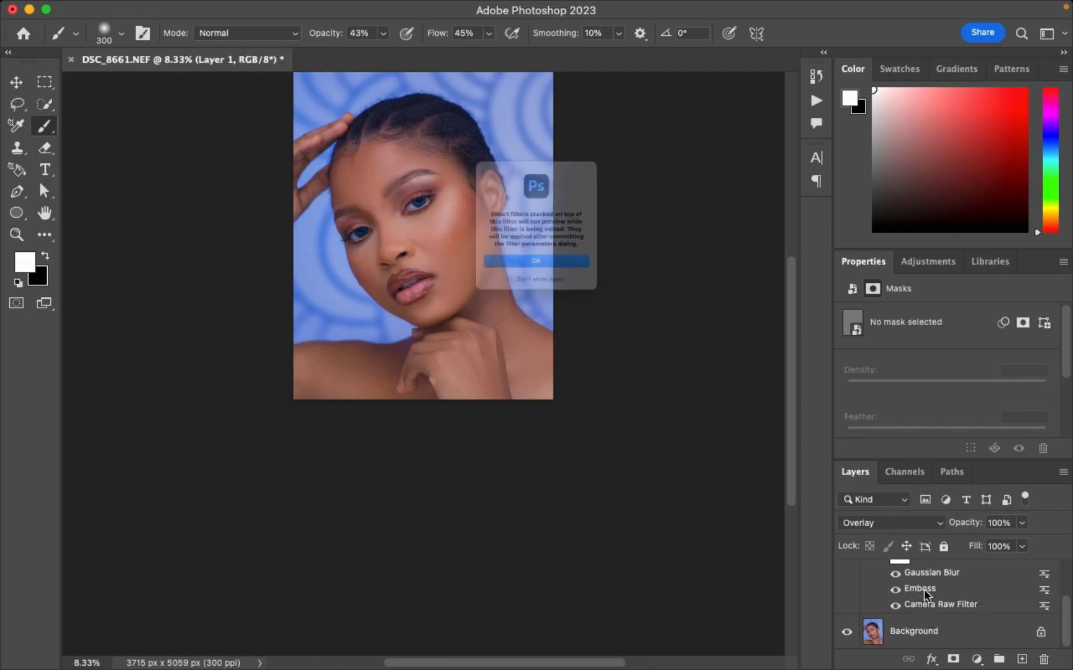
left_click(553, 289)
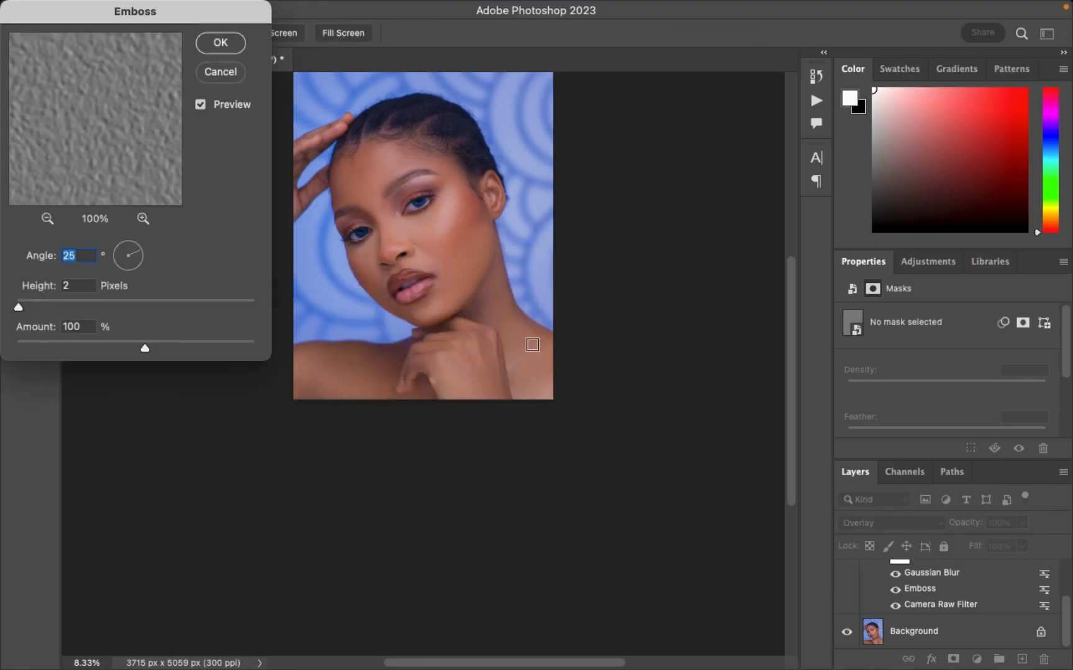
left_click(230, 43)
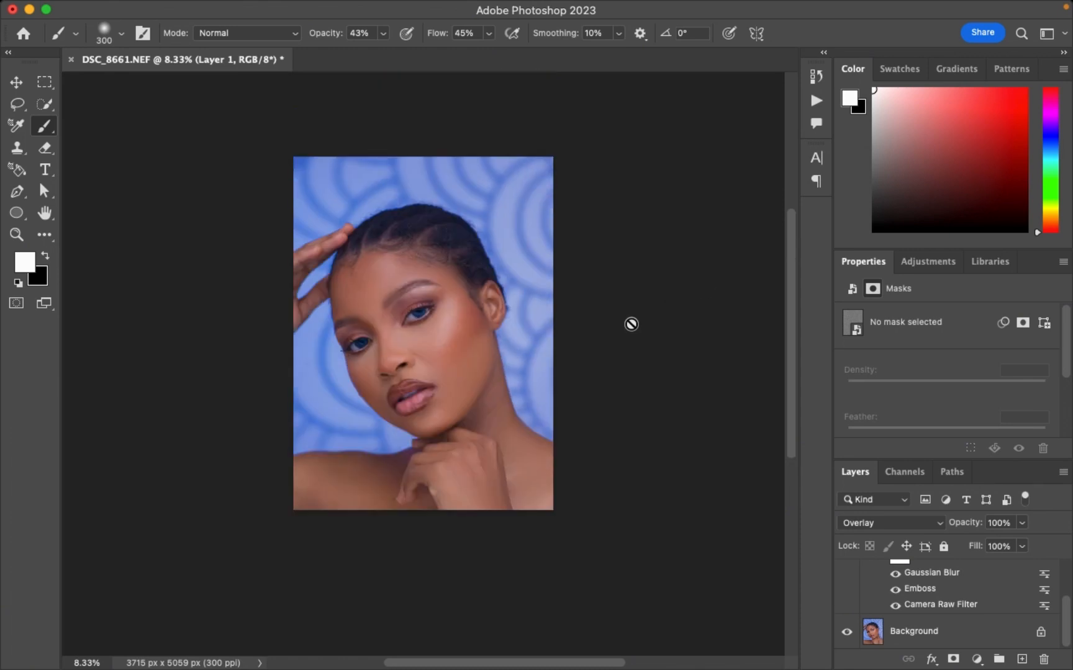
- Toggle the texture layer's visibility once more to review the finished portrait at a larger view
scroll(630, 324, "up", 3)
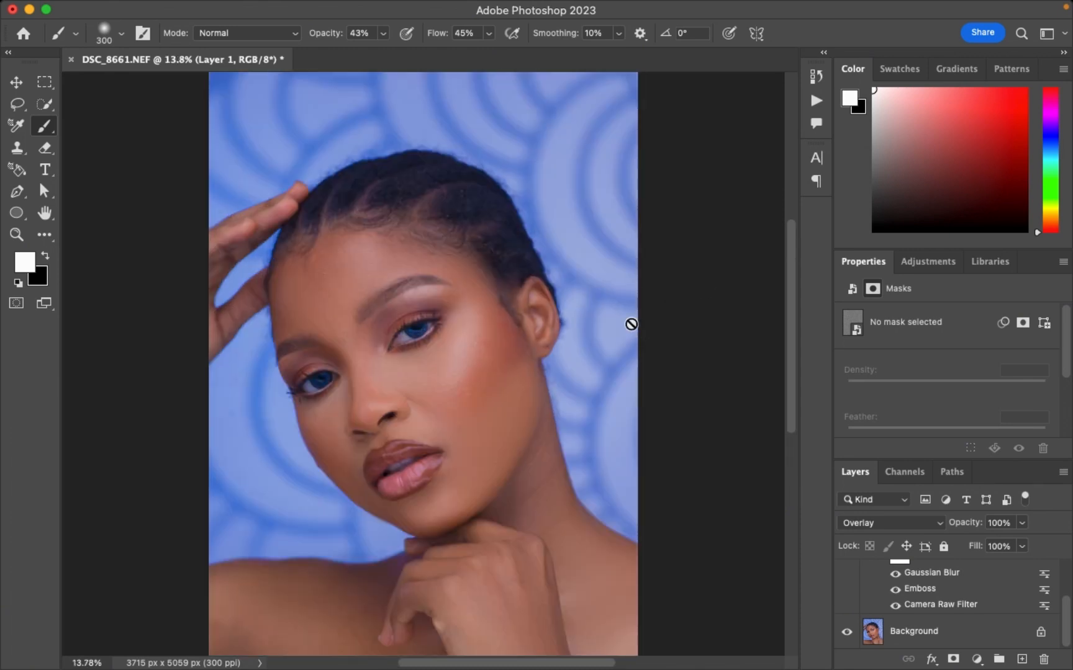
scroll(931, 598, "up", 2)
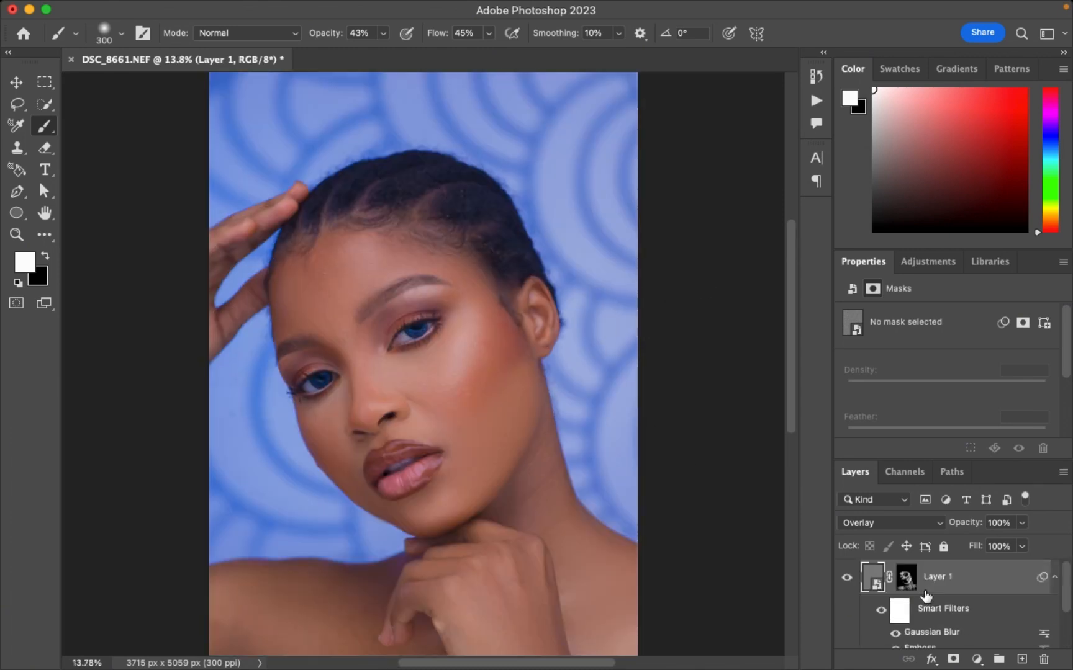
left_click(848, 585)
left_click(848, 585)
mouse_move(688, 4)
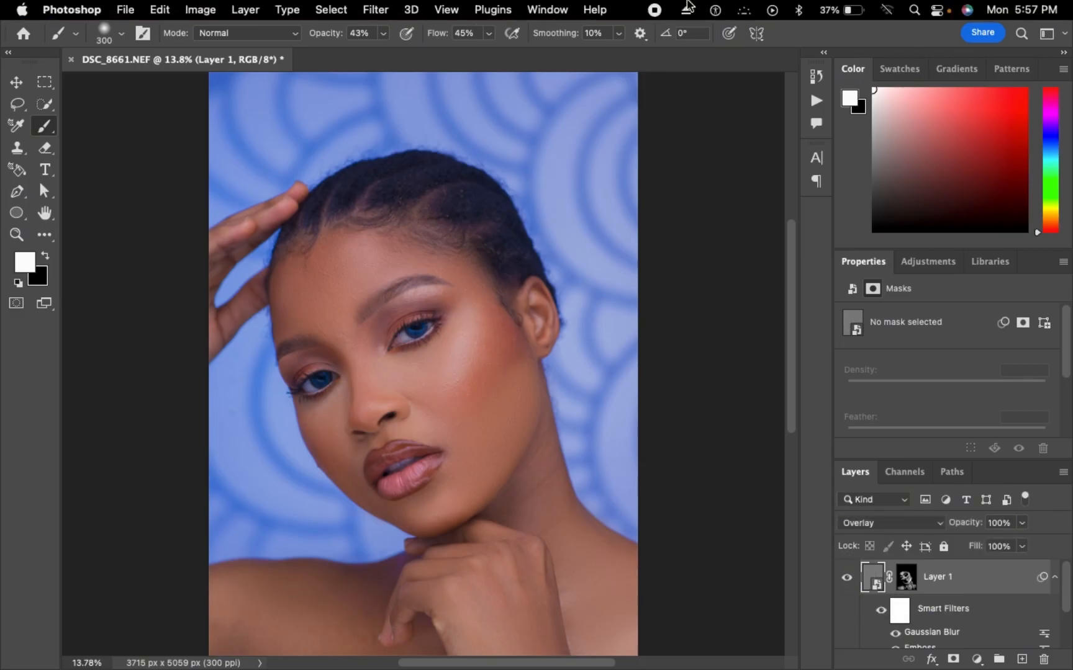